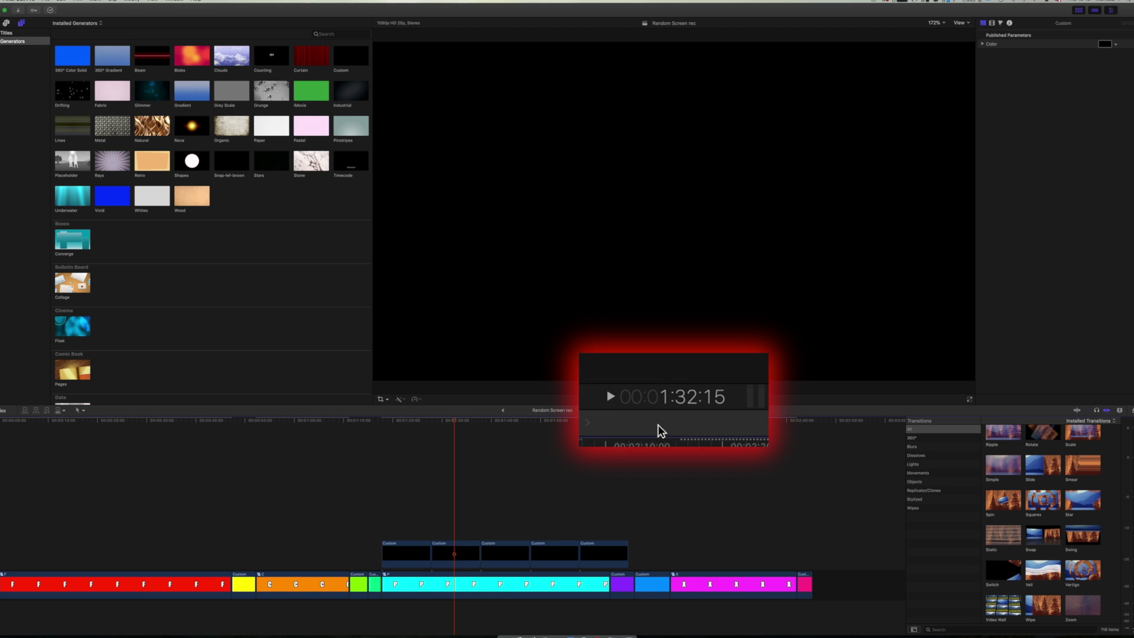
Select the five Custom clips and set their duration to 3:00, then to 1:12
{"action": "left_click_drag", "start_coordinate": [660, 484], "coordinate": [395, 545]}
{"action": "key", "text": "ctrl+d"}
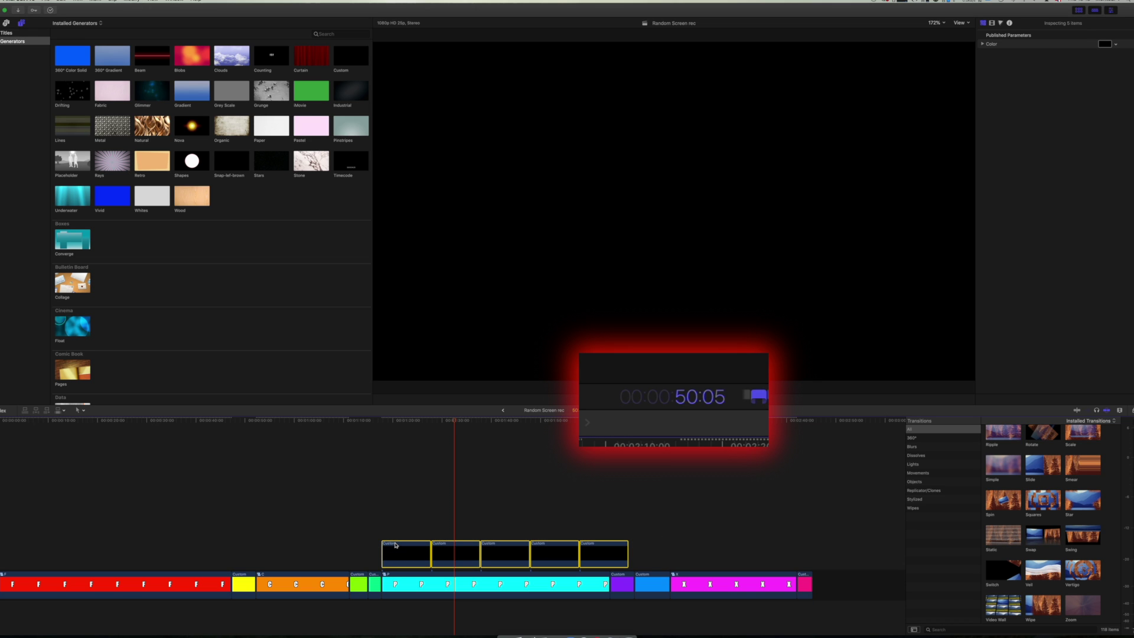
{"action": "type", "text": "300"}
{"action": "key", "text": "Return"}
{"action": "key", "text": "ctrl+d"}
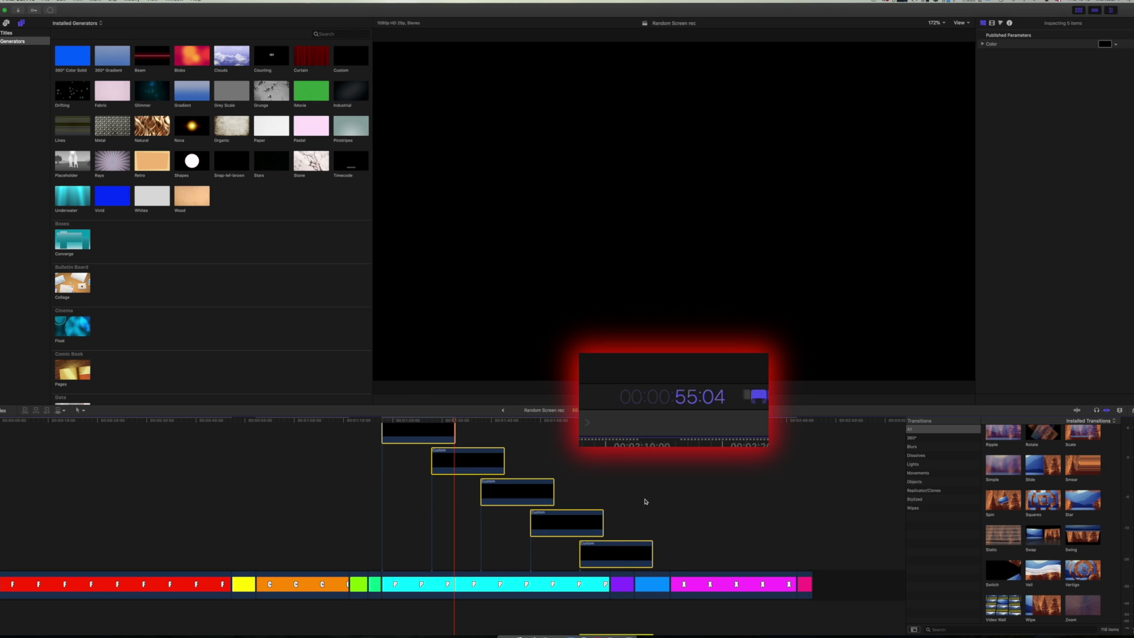
{"action": "type", "text": "112"}
{"action": "key", "text": "Return"}
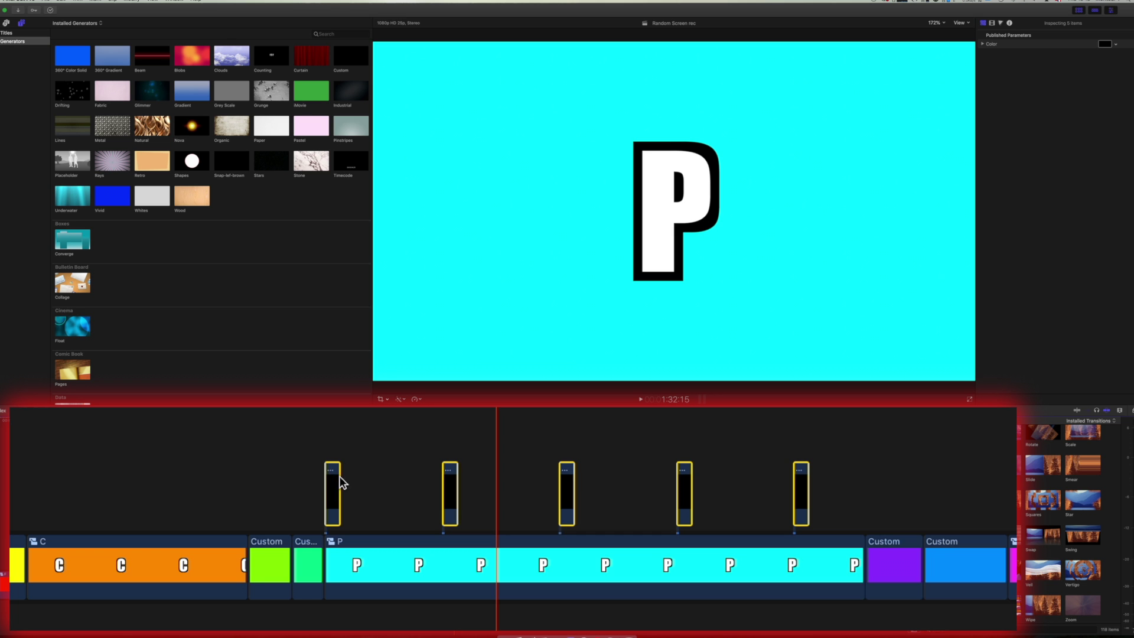
{"action": "left_click_drag", "start_coordinate": [331, 472], "coordinate": [330, 538]}
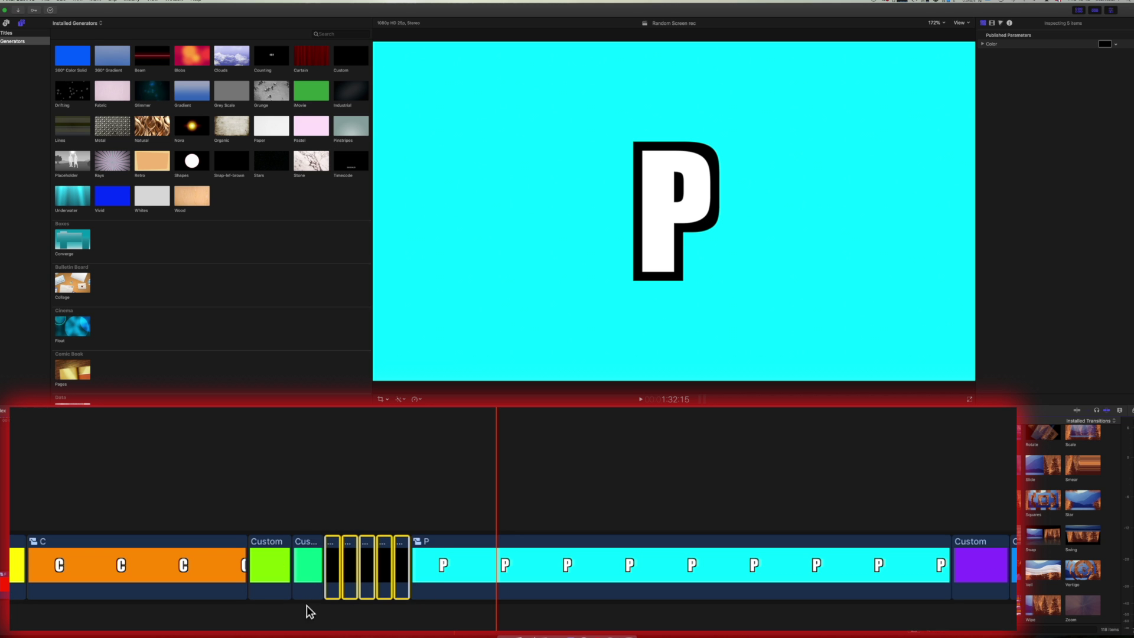
{"action": "left_click_drag", "start_coordinate": [330, 581], "coordinate": [331, 495]}
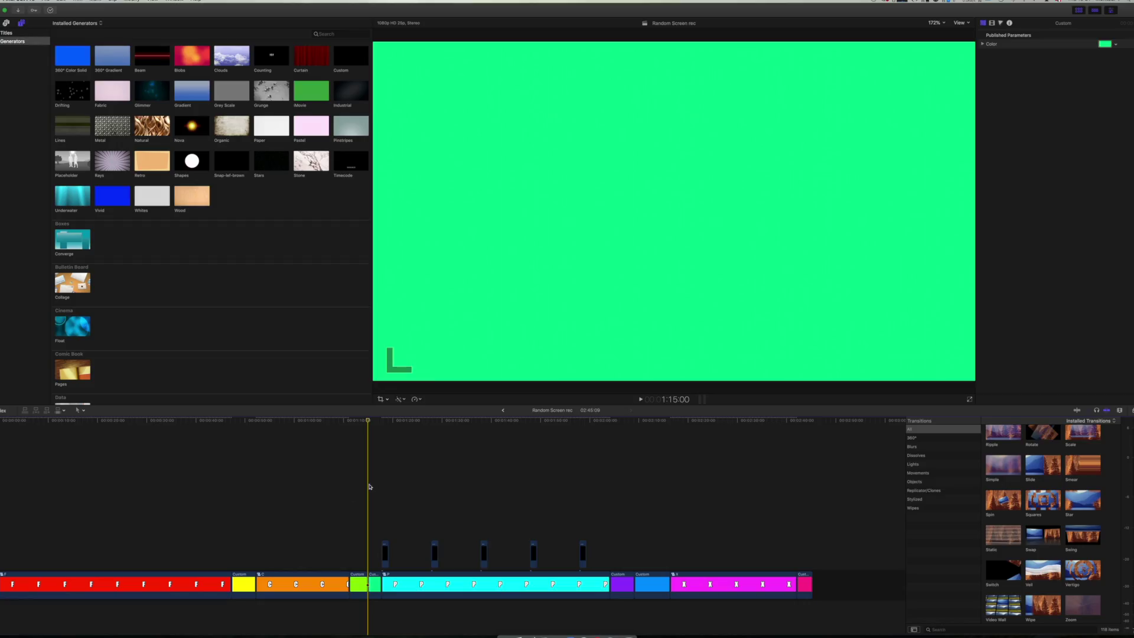
Group the five Custom clips into a connected storyline, delete its four gaps, and nudge it right
{"action": "left_click_drag", "start_coordinate": [354, 506], "coordinate": [614, 564]}
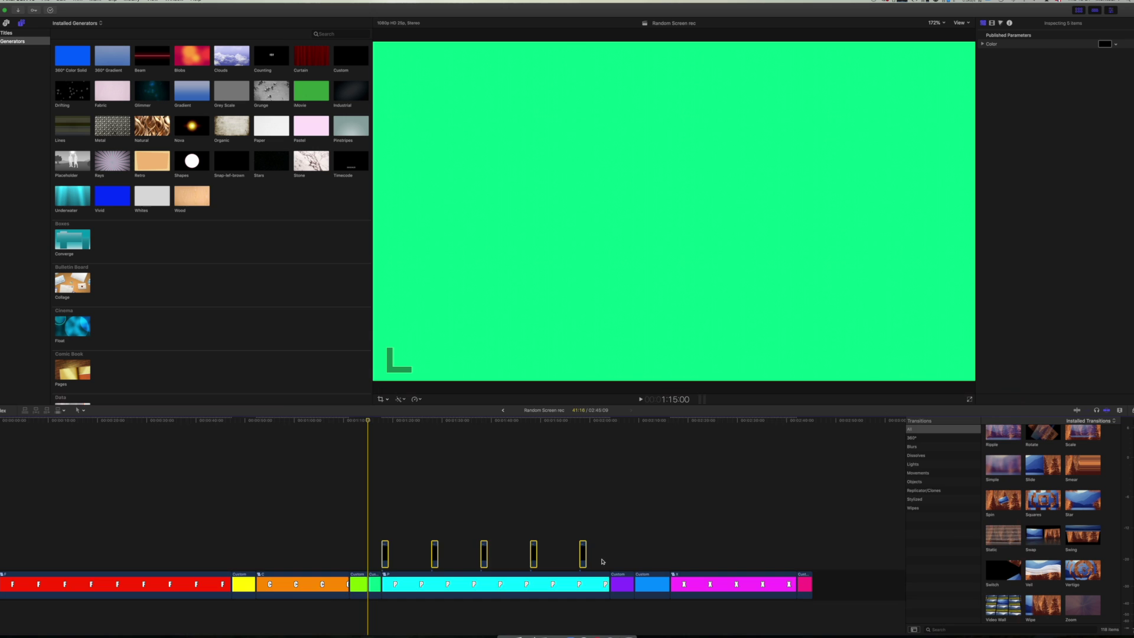
{"action": "key", "text": "super+g"}
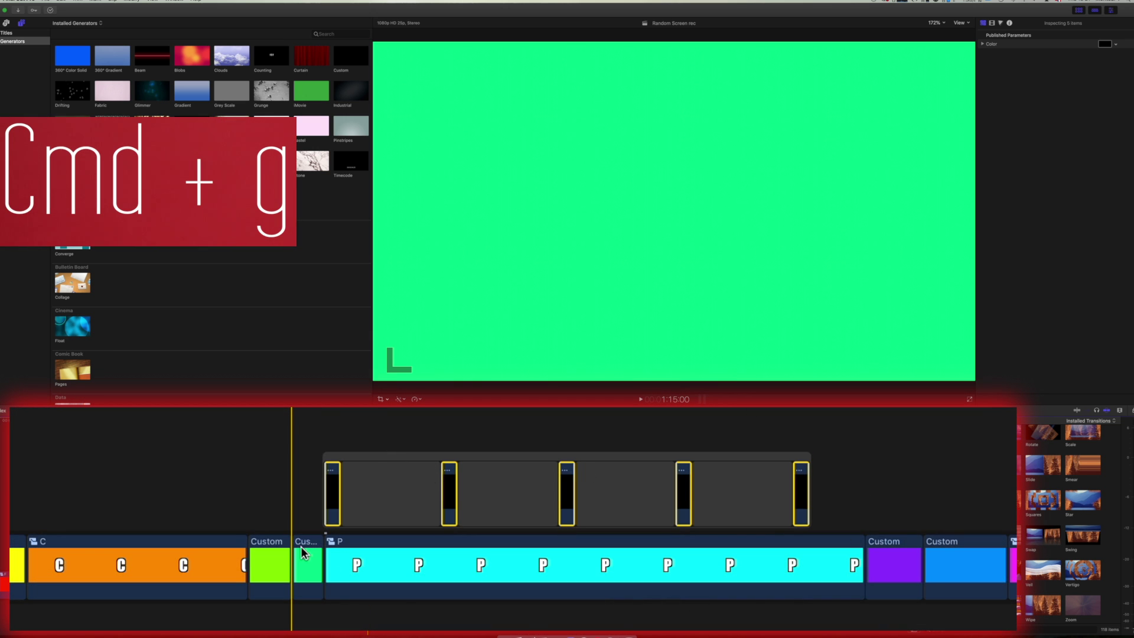
{"action": "left_click", "coordinate": [390, 484]}
{"action": "left_click", "coordinate": [522, 480], "text": "super"}
{"action": "left_click", "coordinate": [641, 486], "text": "super"}
{"action": "left_click", "coordinate": [737, 492], "text": "super"}
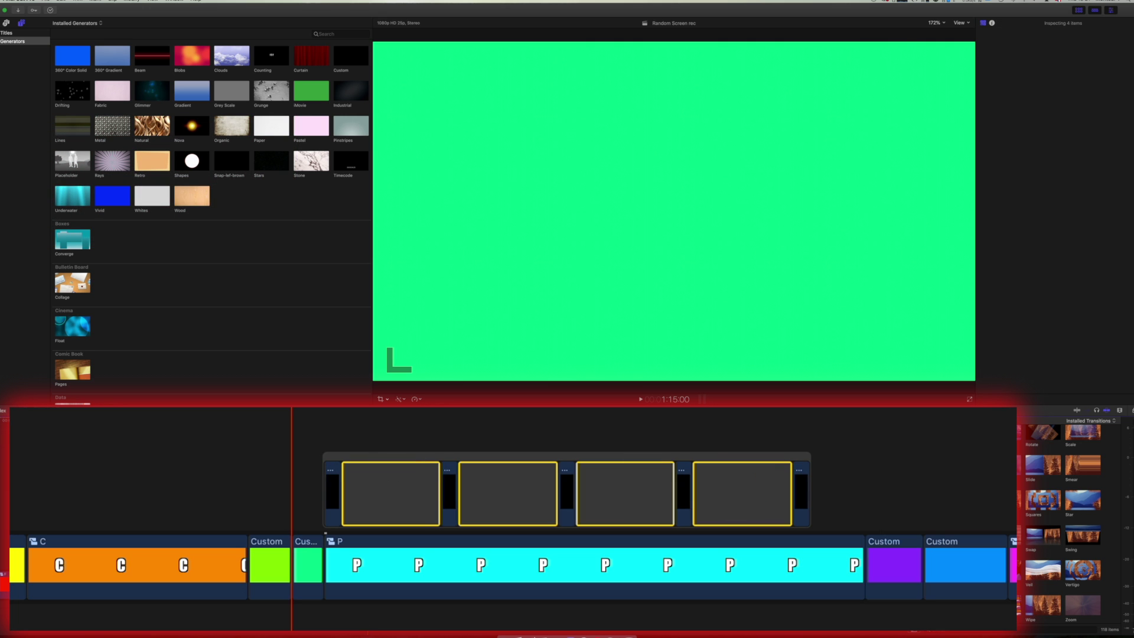
{"action": "key", "text": "Delete"}
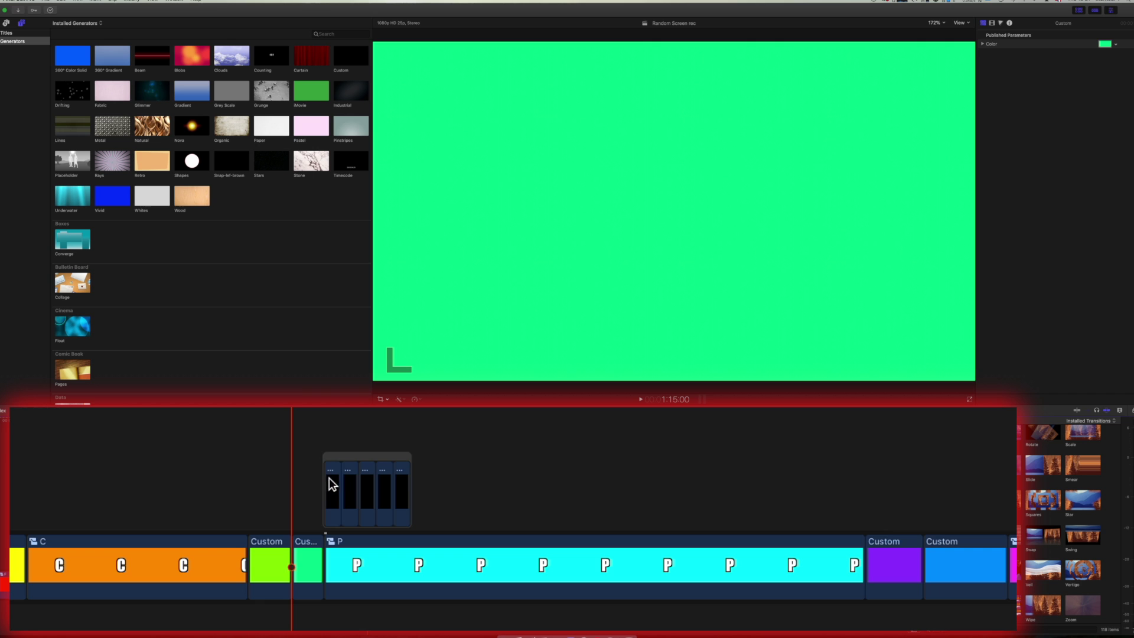
{"action": "left_click", "coordinate": [401, 483], "text": "shift"}
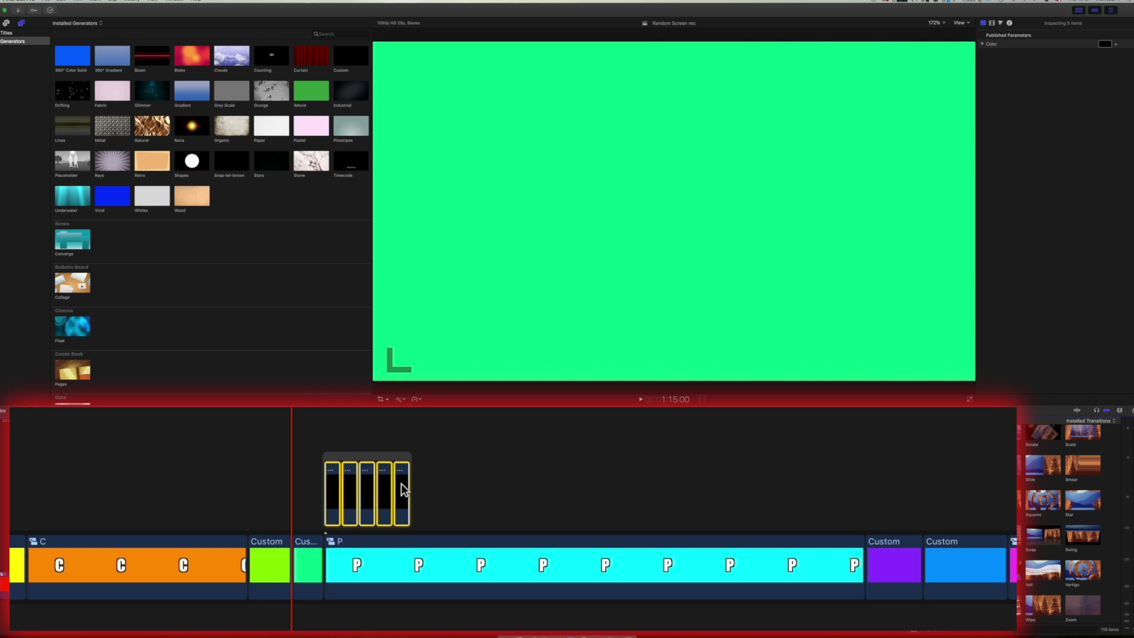
{"action": "mouse_move", "coordinate": [334, 494]}
{"action": "left_mouse_down"}
{"action": "mouse_move", "coordinate": [331, 413]}
{"action": "mouse_move", "coordinate": [331, 473]}
{"action": "left_mouse_up"}
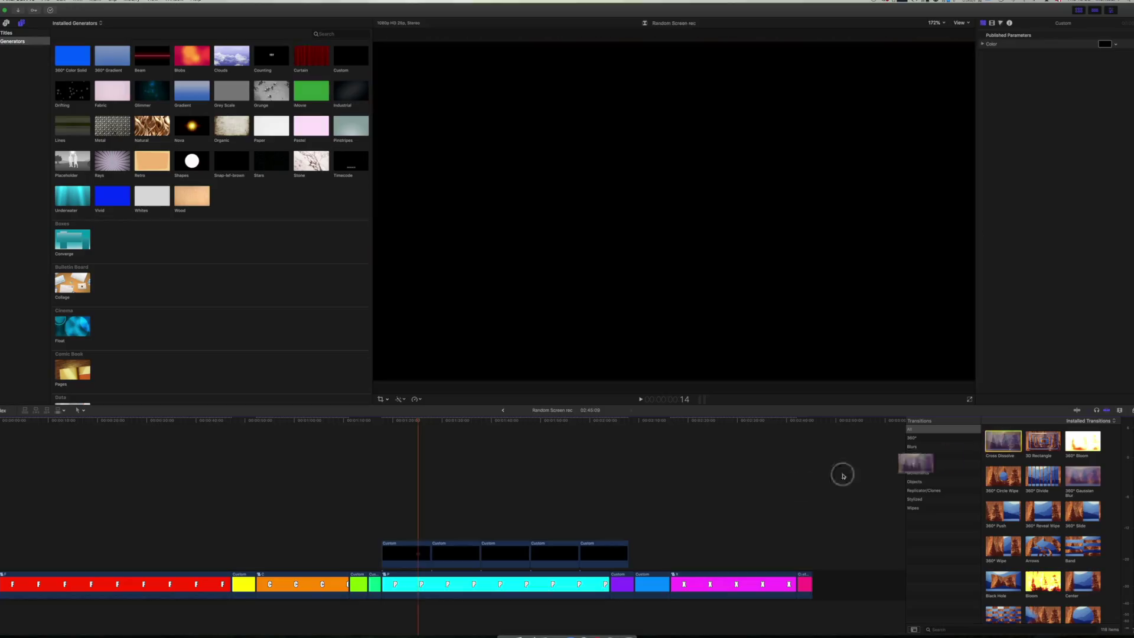
Try dropping a Cross Dissolve onto a Custom clip edit, then delete the test transitions
{"action": "left_click_drag", "start_coordinate": [843, 473], "coordinate": [436, 540]}
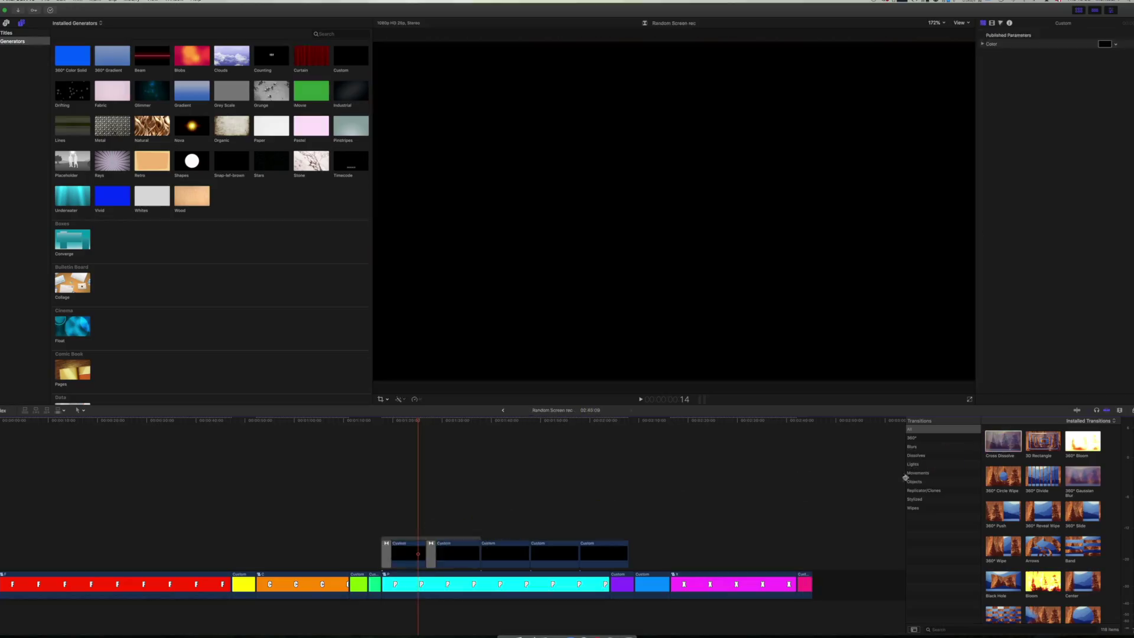
{"action": "left_click_drag", "start_coordinate": [992, 447], "coordinate": [515, 553]}
{"action": "left_click", "coordinate": [481, 553]}
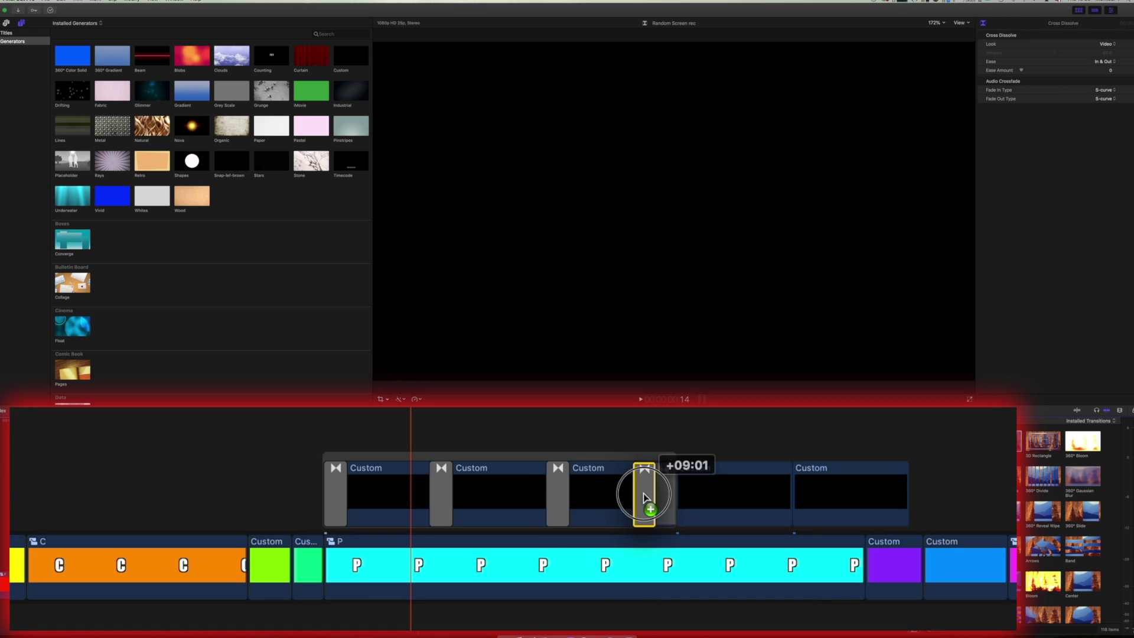
{"action": "left_click_drag", "start_coordinate": [643, 494], "coordinate": [643, 492]}
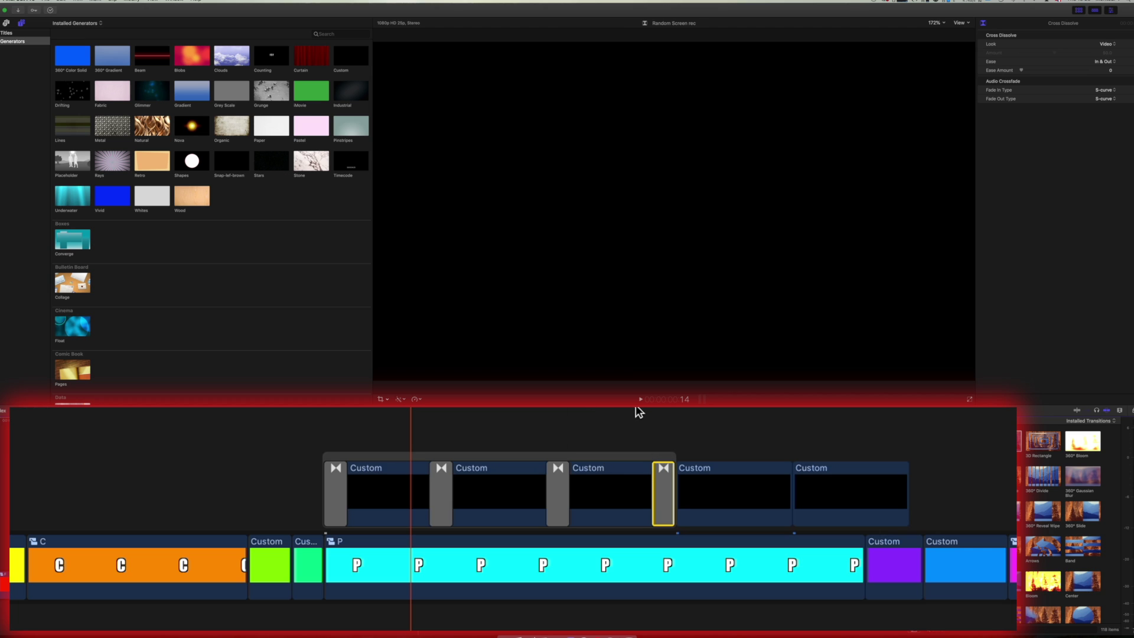
{"action": "key", "text": "Delete"}
{"action": "key", "text": "Delete"}
{"action": "key", "text": "Delete"}
{"action": "key", "text": "Delete"}
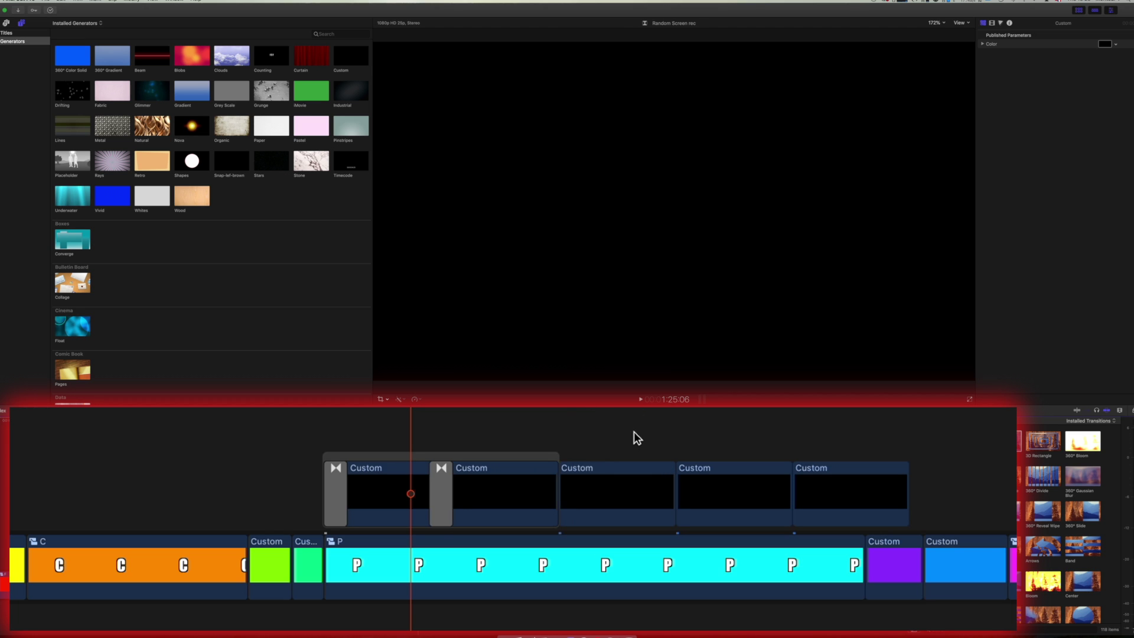
Select all five Custom clips and add default transitions between them with Cmd+T
{"action": "left_click", "coordinate": [367, 507]}
{"action": "left_click", "coordinate": [836, 500], "text": "shift"}
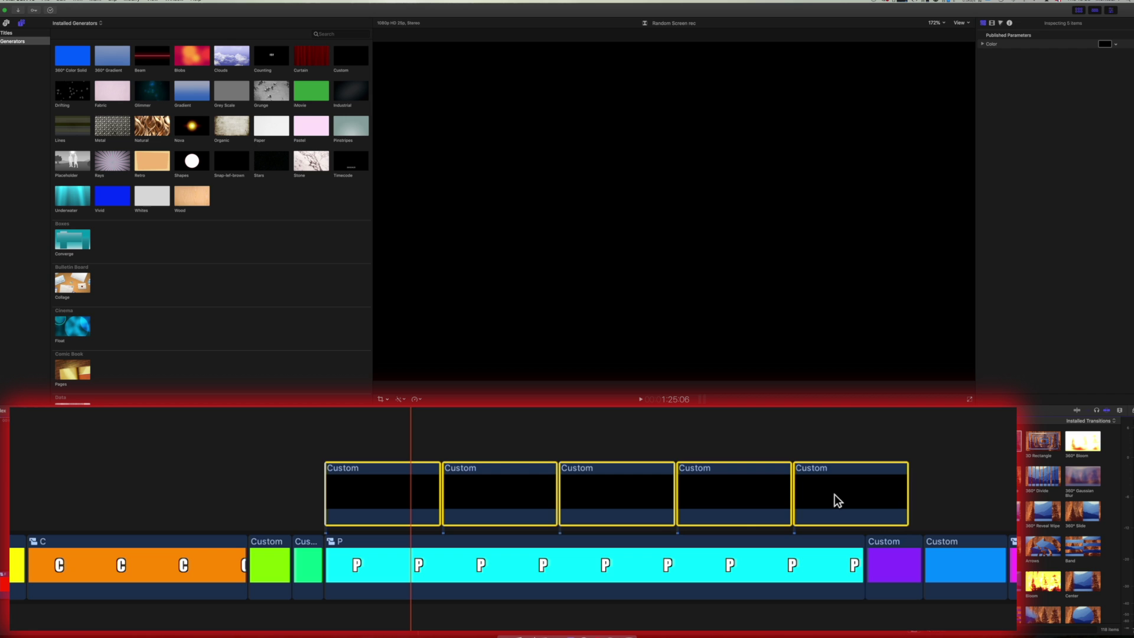
{"action": "key", "text": "super+t"}
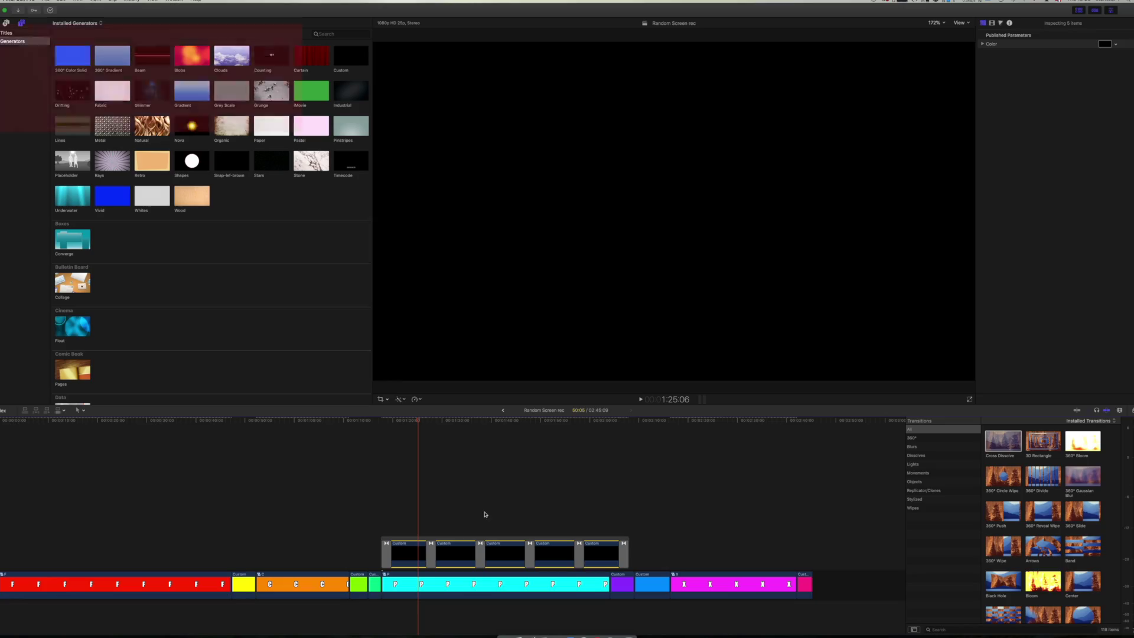
Undo the added transitions, then redo them so the cross dissolves stay
{"action": "key", "text": "super+z"}
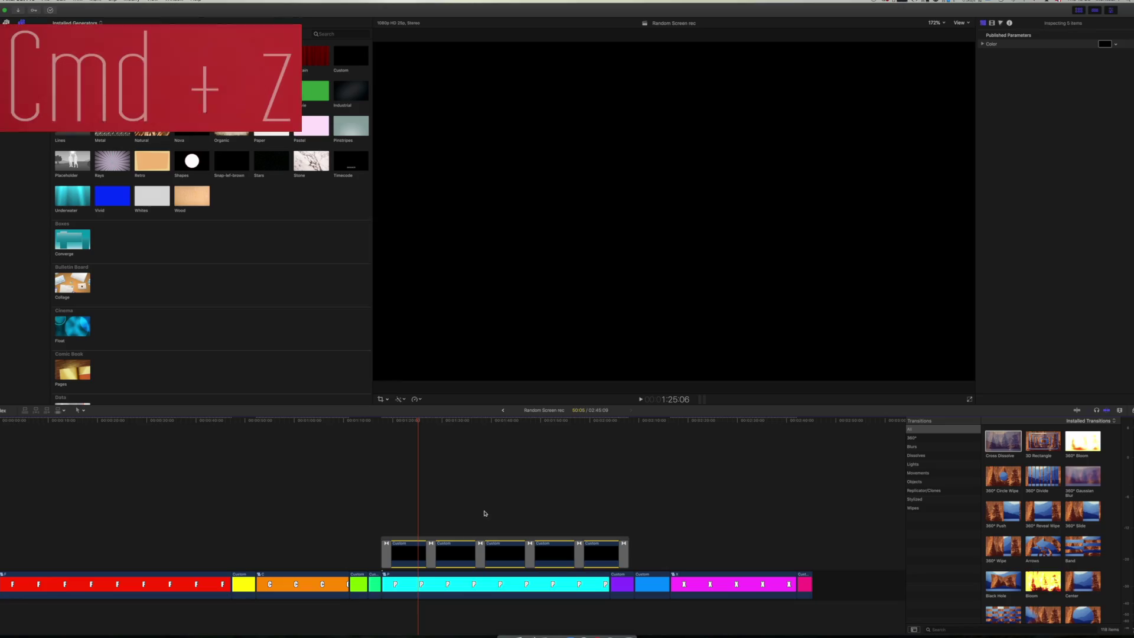
{"action": "key", "text": "super+z"}
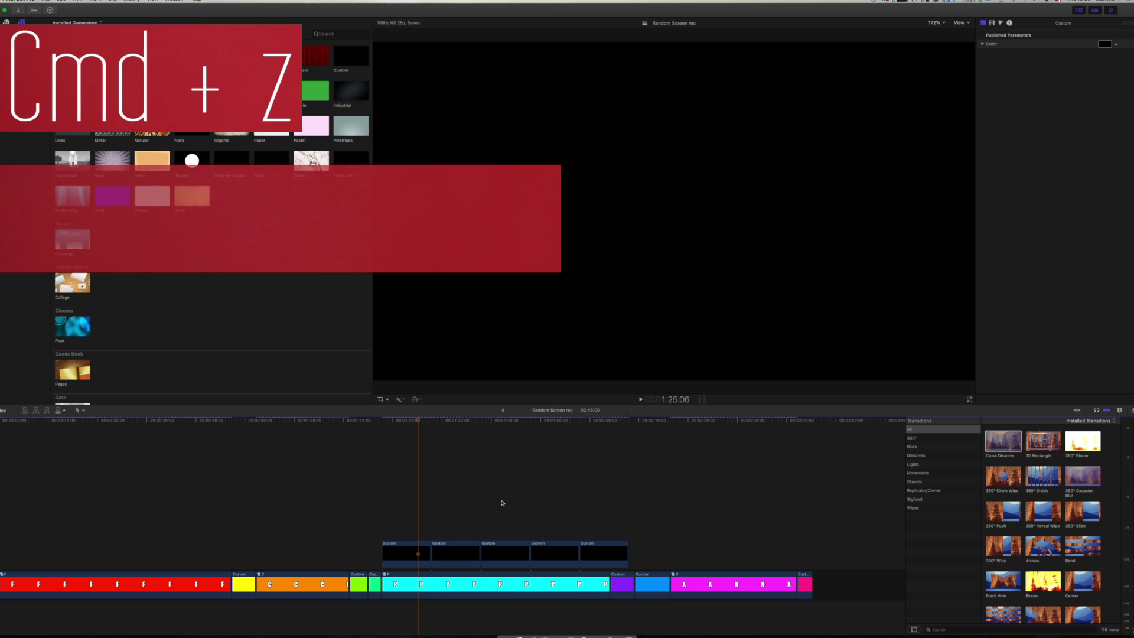
{"action": "key", "text": "shift+super+z"}
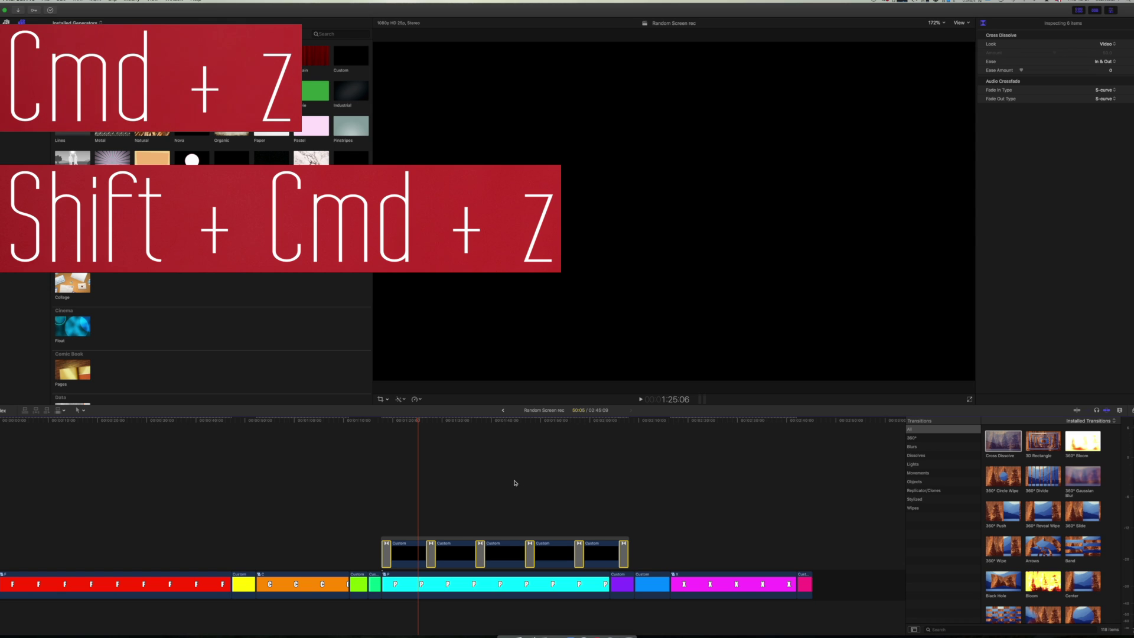
Set the selected transitions' duration to 10 frames, then to 1:00
{"action": "key", "text": "ctrl+d"}
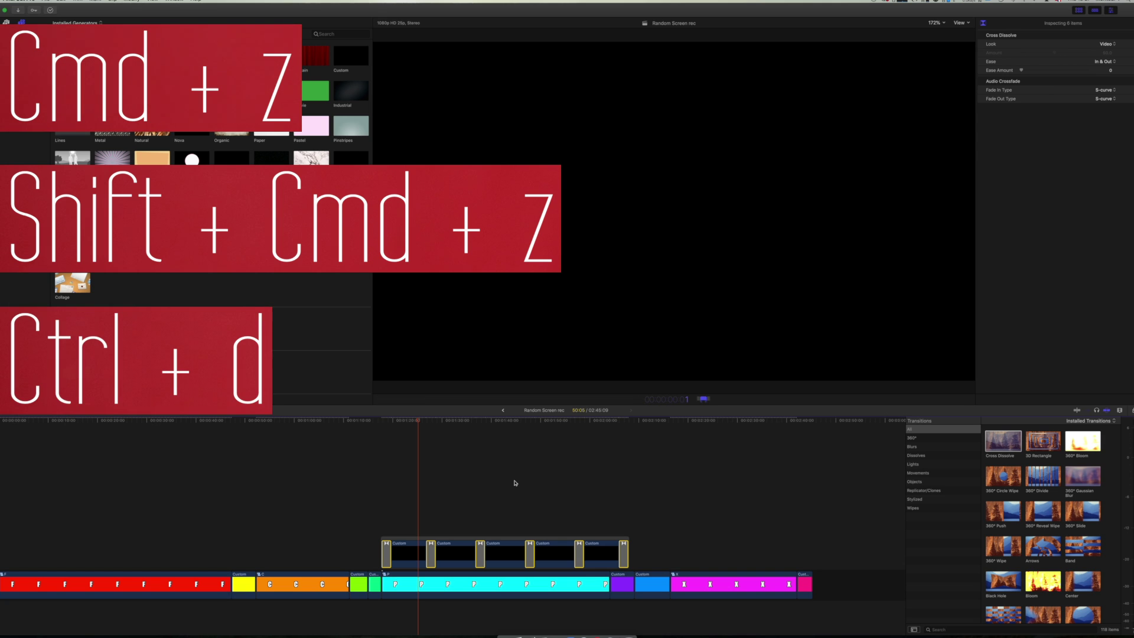
{"action": "key", "text": "Return"}
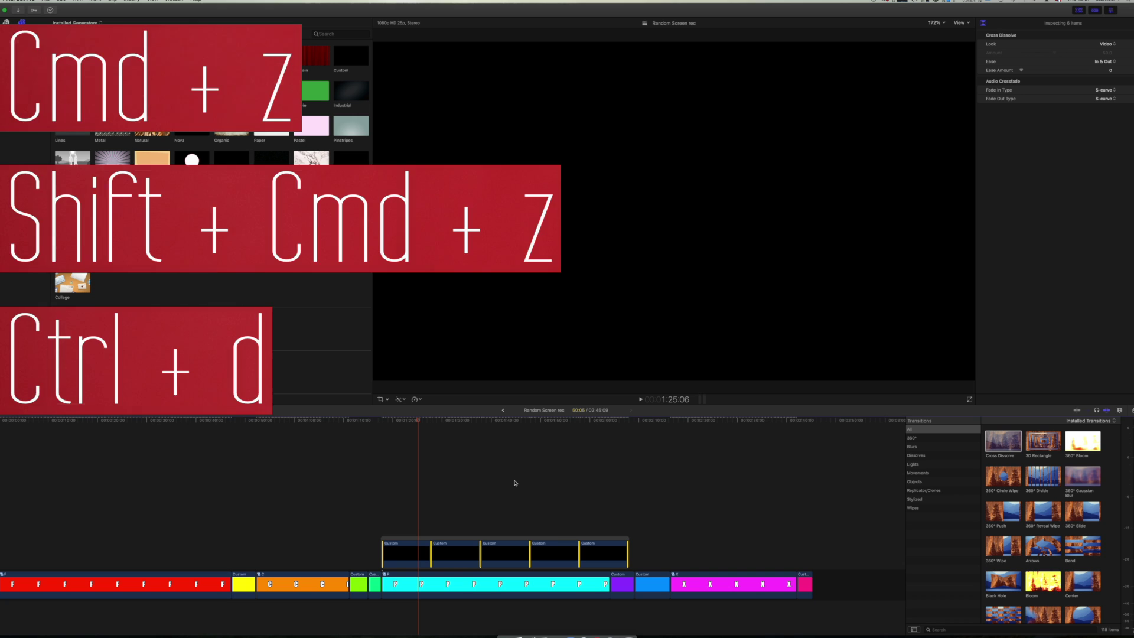
{"action": "key", "text": "ctrl+d"}
{"action": "key", "text": "Return"}
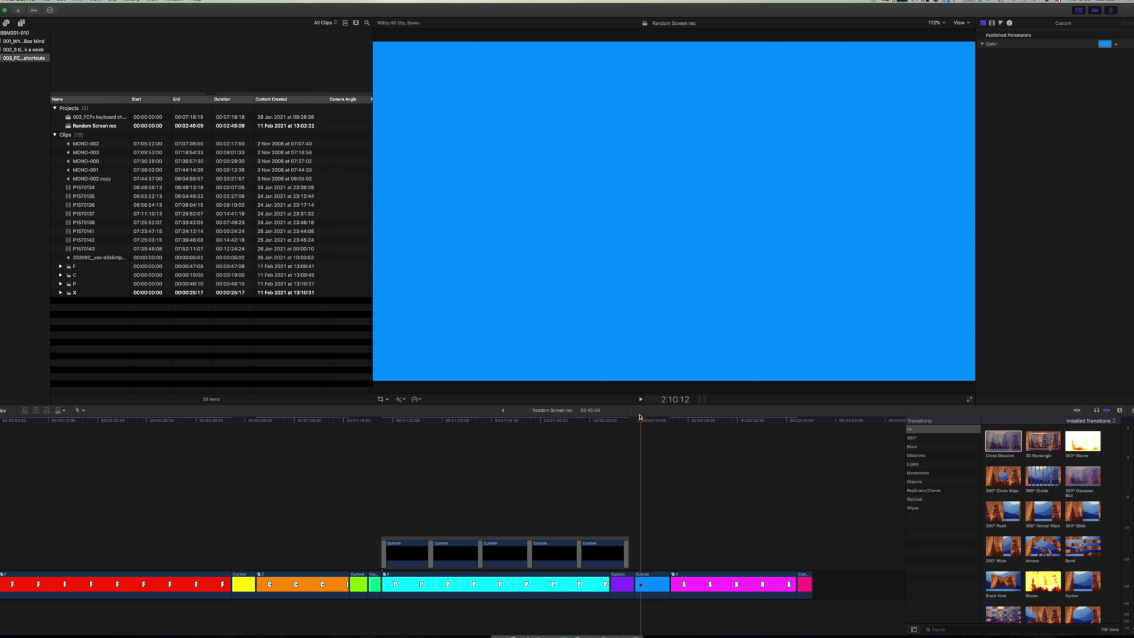
Extend the blue Custom clip's end edit to the playhead inside the magenta X clip
{"action": "left_click_drag", "start_coordinate": [639, 419], "coordinate": [708, 428]}
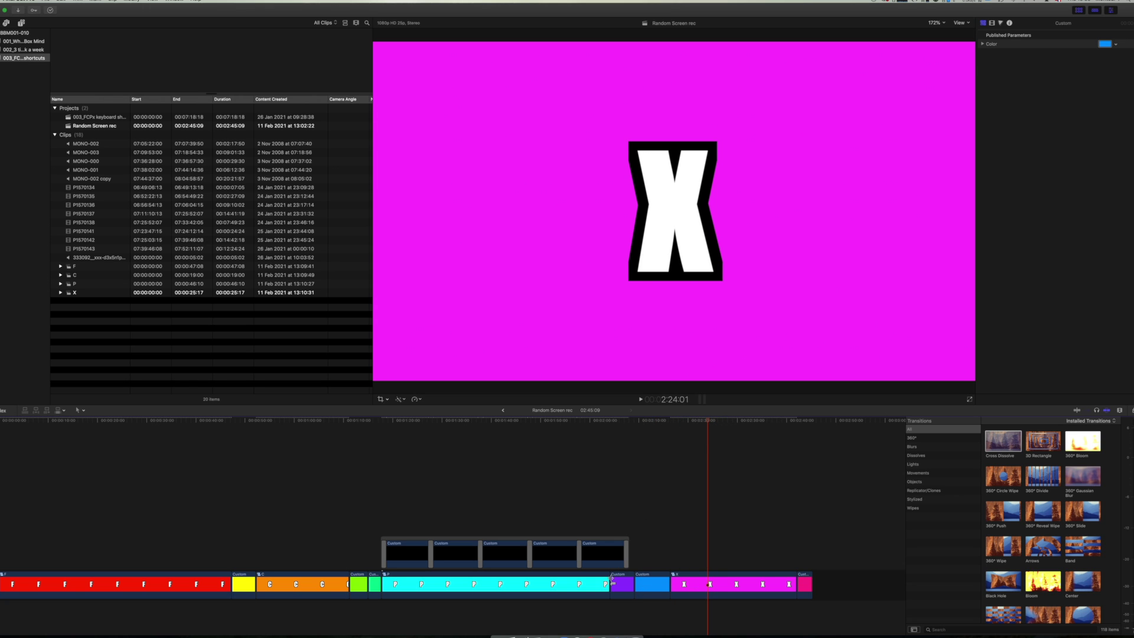
{"action": "left_click", "coordinate": [665, 581]}
{"action": "left_click", "coordinate": [466, 556]}
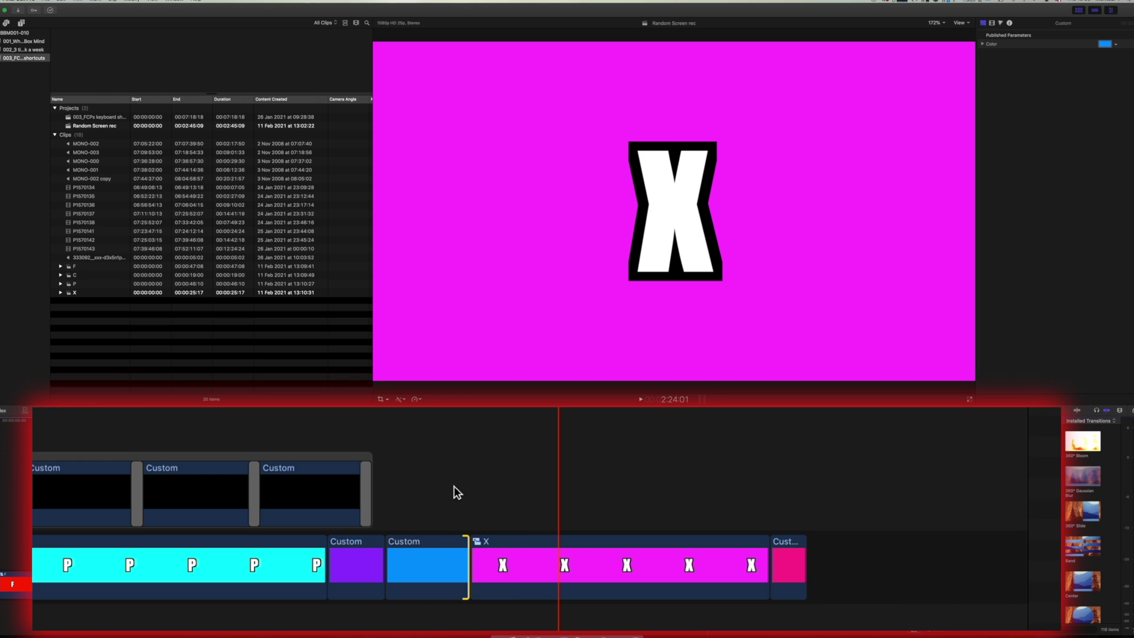
{"action": "key", "text": "shift+x"}
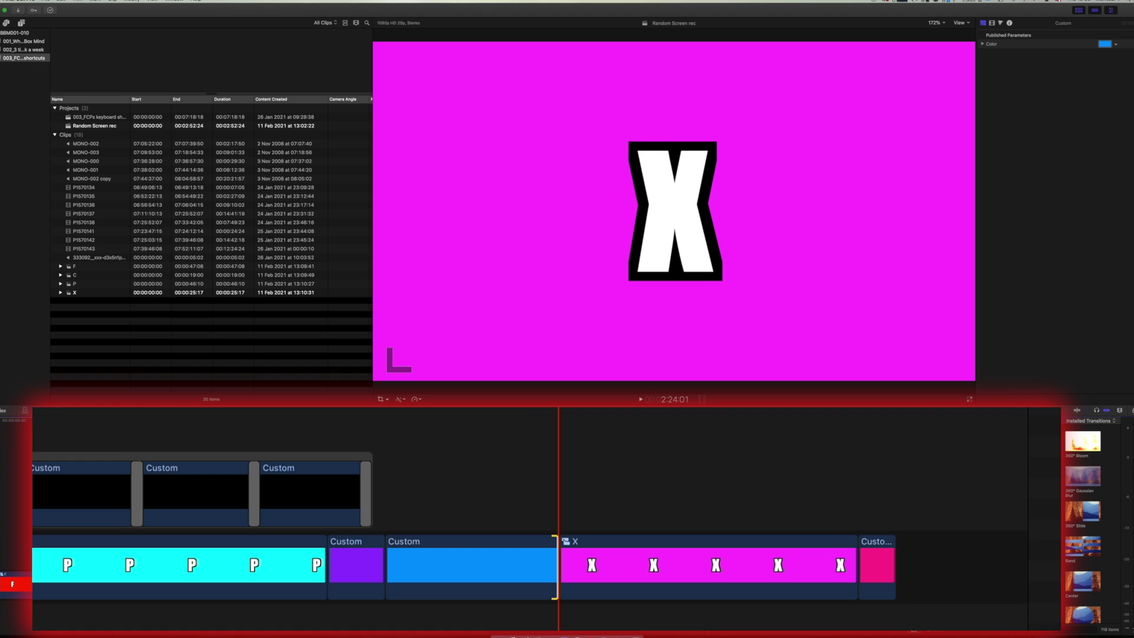
Play back and forth with J/K/L, re-trimming the blue clip's end to each stop with Shift+X
{"action": "key", "text": "j"}
{"action": "key", "text": "j"}
{"action": "key", "text": "k"}
{"action": "key", "text": "shift+x"}
{"action": "key", "text": "j"}
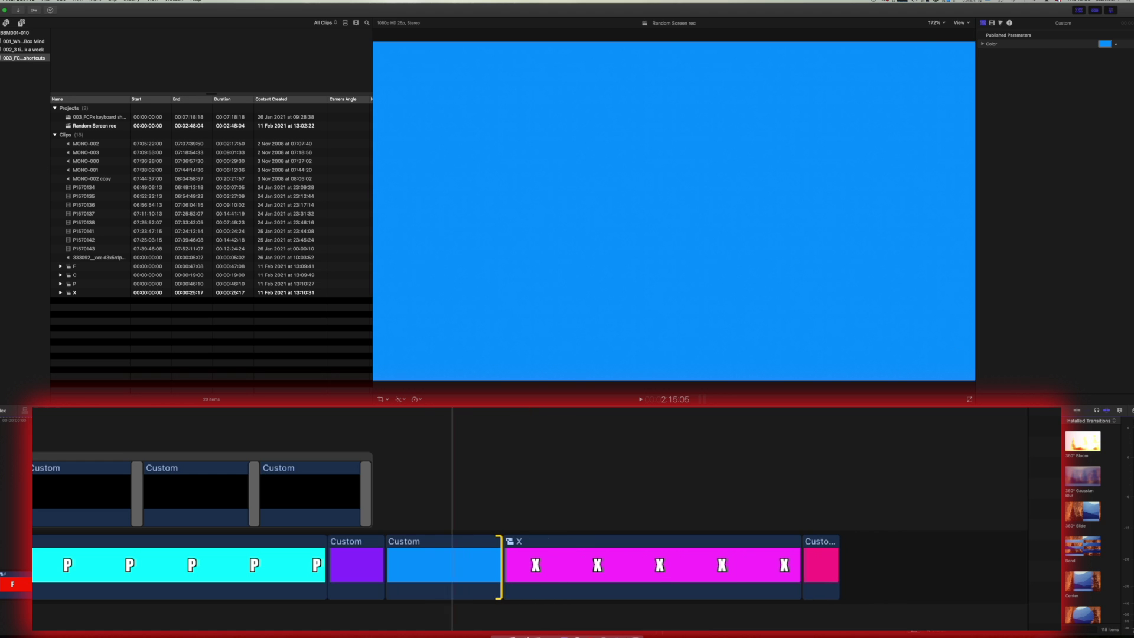
{"action": "key", "text": "shift+x"}
{"action": "key", "text": "l"}
{"action": "key", "text": "shift+x"}
{"action": "key", "text": "l"}
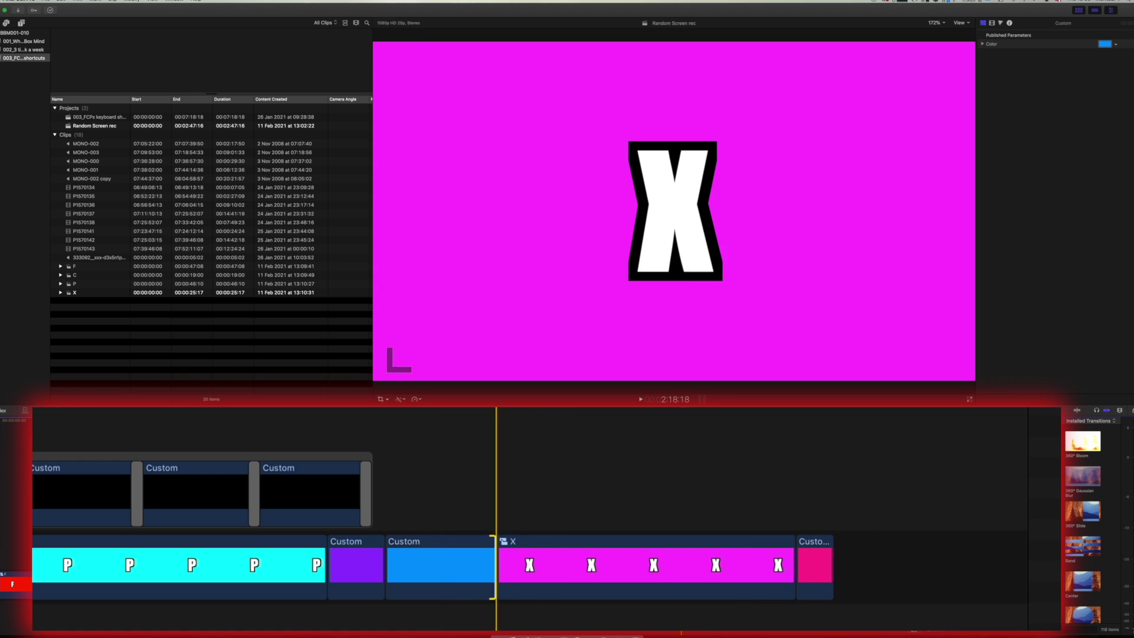
{"action": "key", "text": "shift+x"}
{"action": "key", "text": "j"}
{"action": "key", "text": "shift+x"}
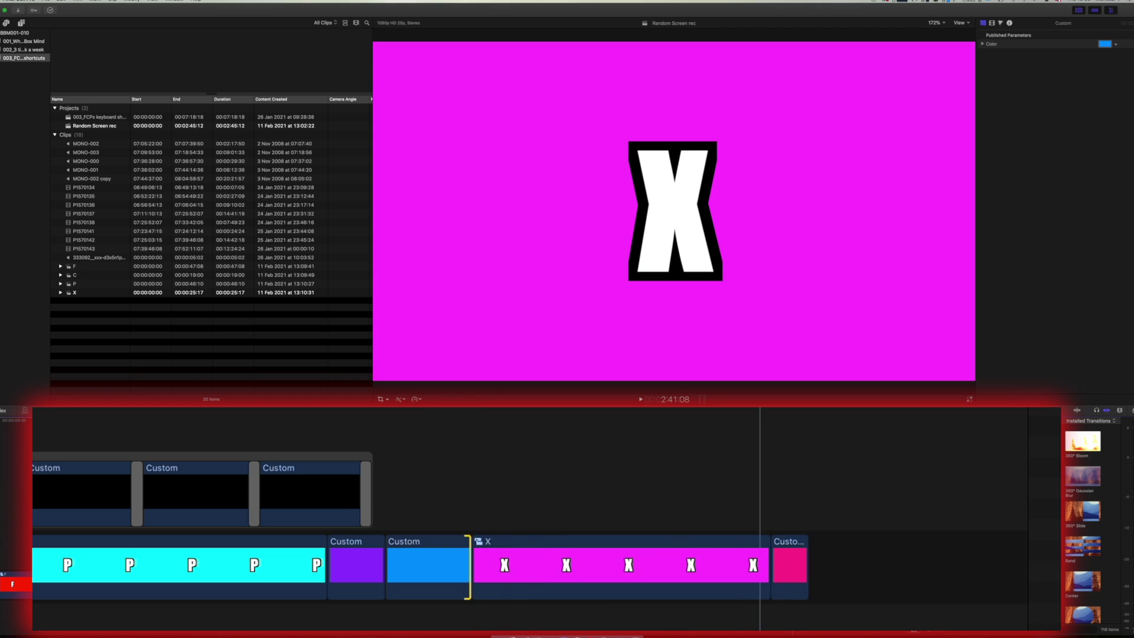
{"action": "key", "text": "shift+x"}
{"action": "key", "text": "j"}
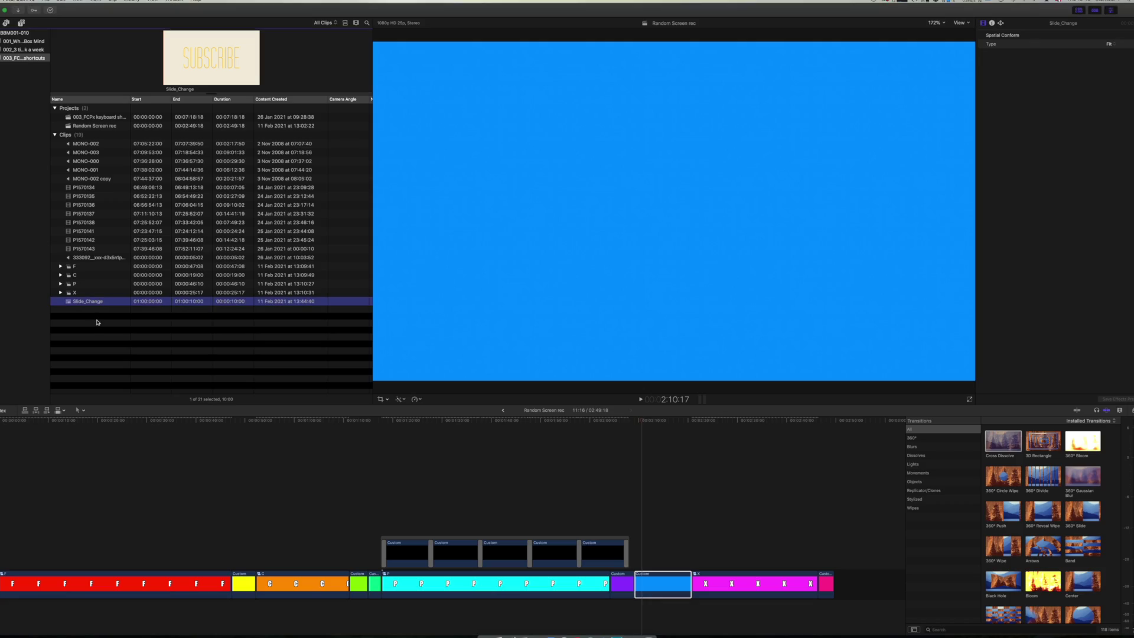
{"action": "key", "text": "alt+r"}
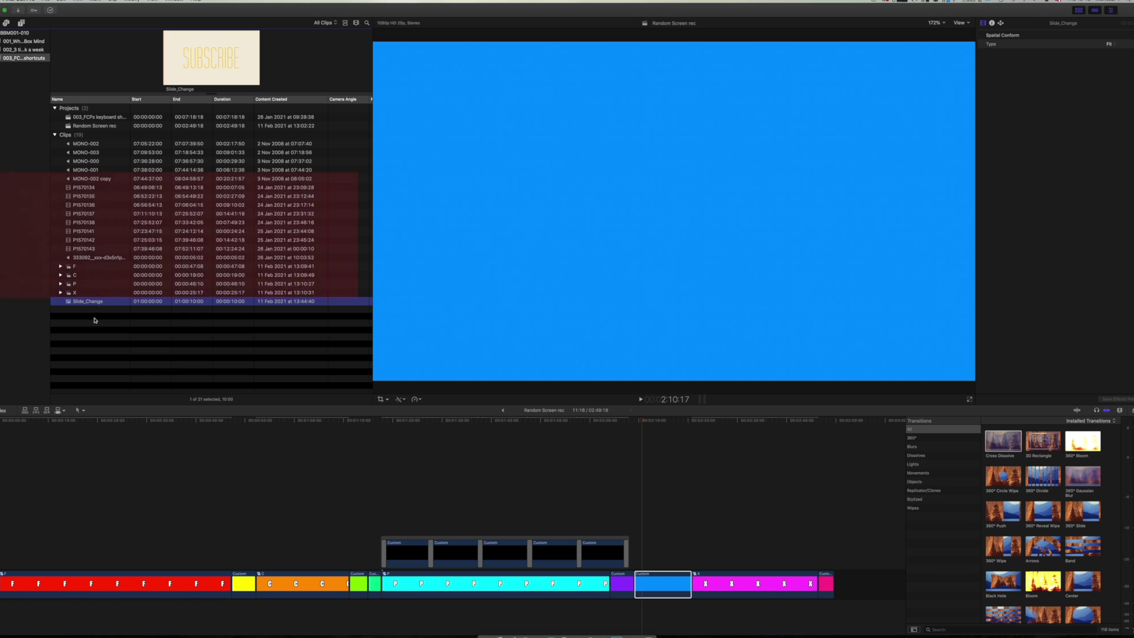
{"action": "left_click", "coordinate": [99, 330]}
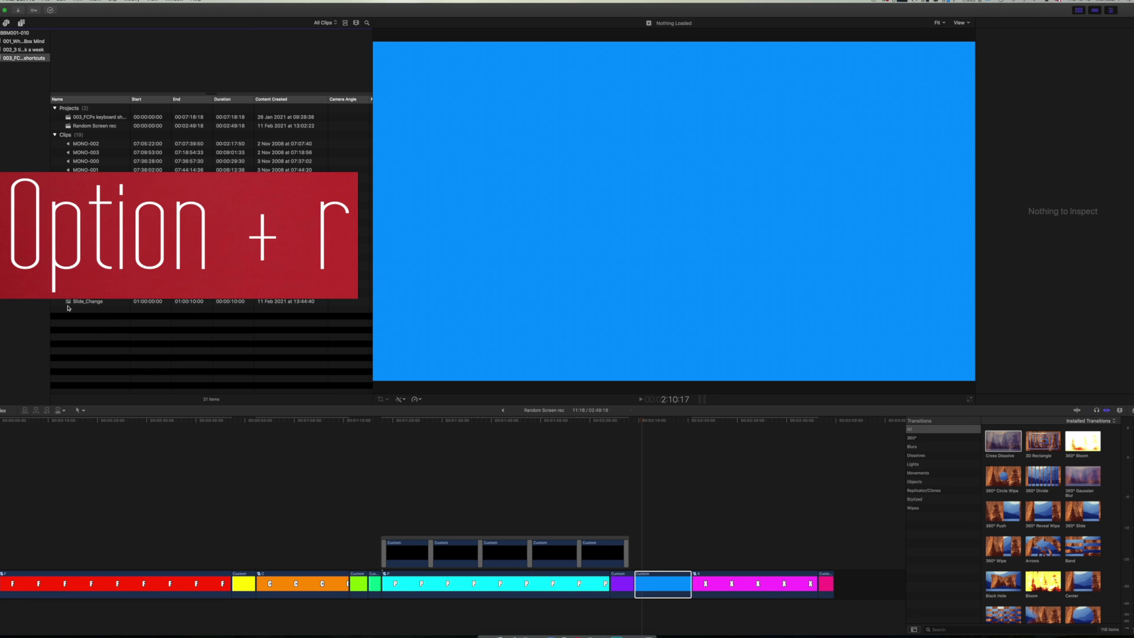
{"action": "left_click_drag", "start_coordinate": [69, 305], "coordinate": [667, 540]}
{"action": "left_click", "coordinate": [671, 575]}
{"action": "left_click", "coordinate": [683, 553]}
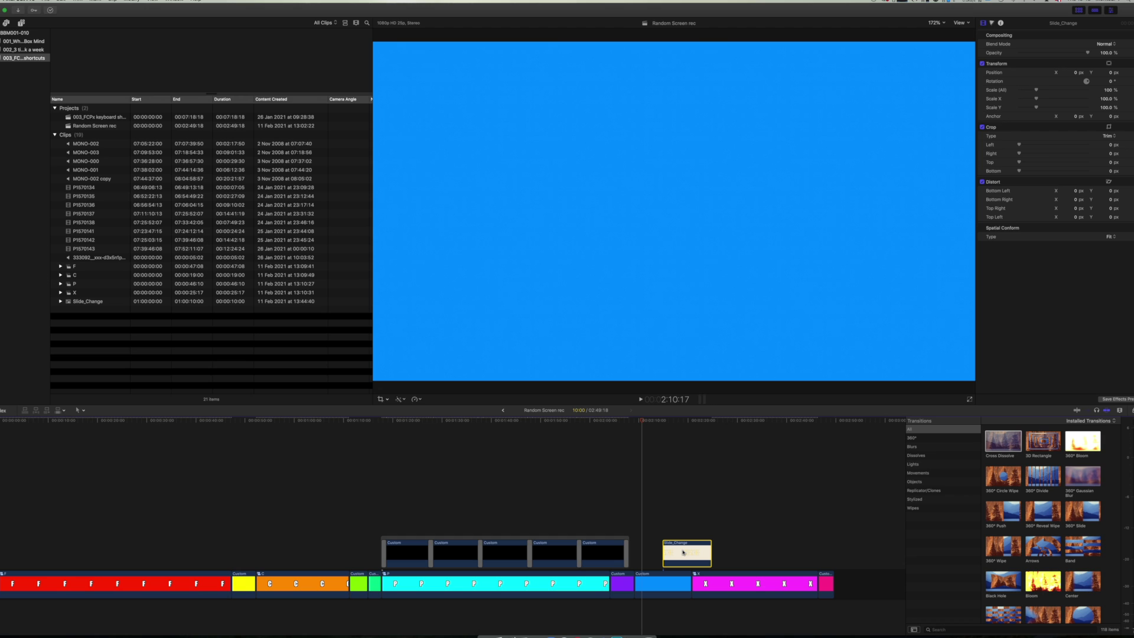
{"action": "left_click_drag", "start_coordinate": [683, 552], "coordinate": [682, 585]}
{"action": "left_click", "coordinate": [709, 584]}
{"action": "key", "text": "Delete"}
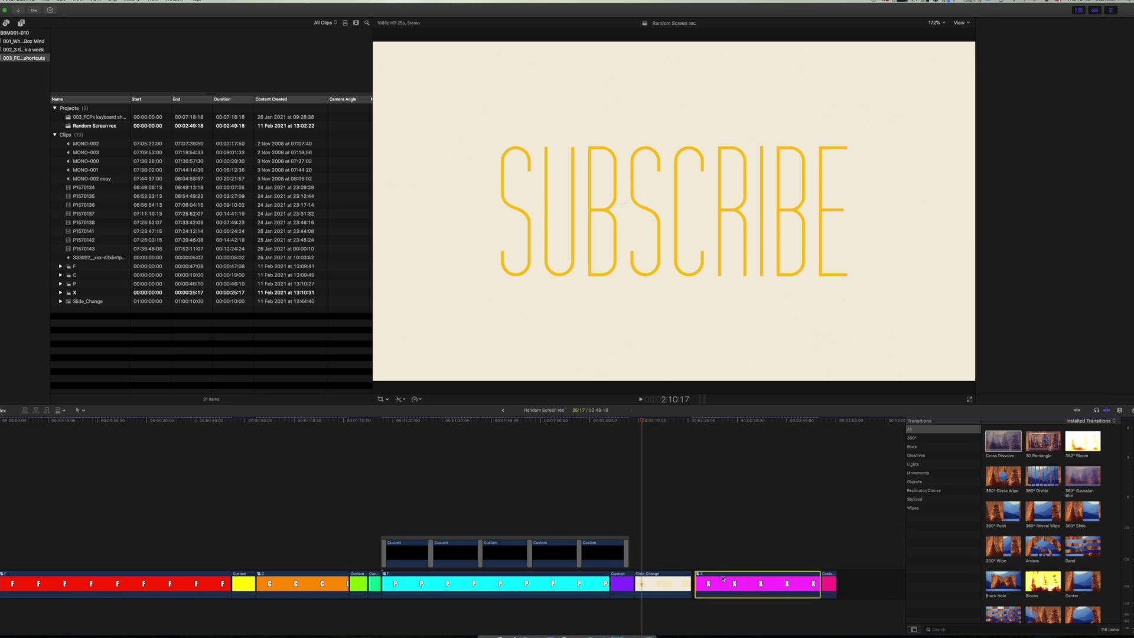
{"action": "left_click", "coordinate": [658, 553]}
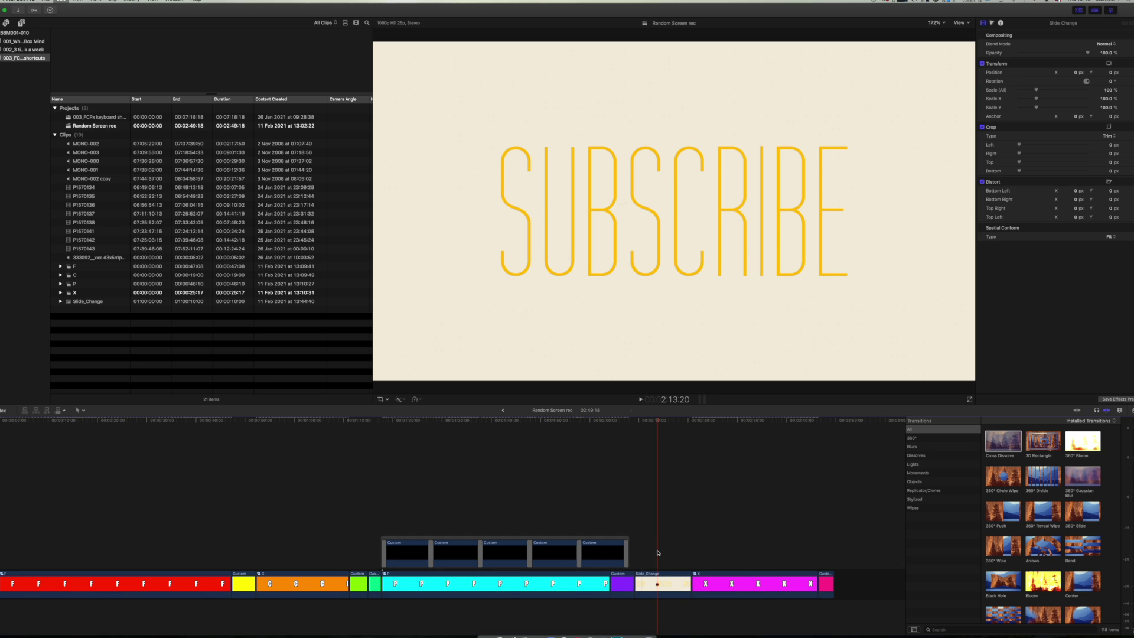
{"action": "key", "text": "super+z"}
{"action": "key", "text": "super+z"}
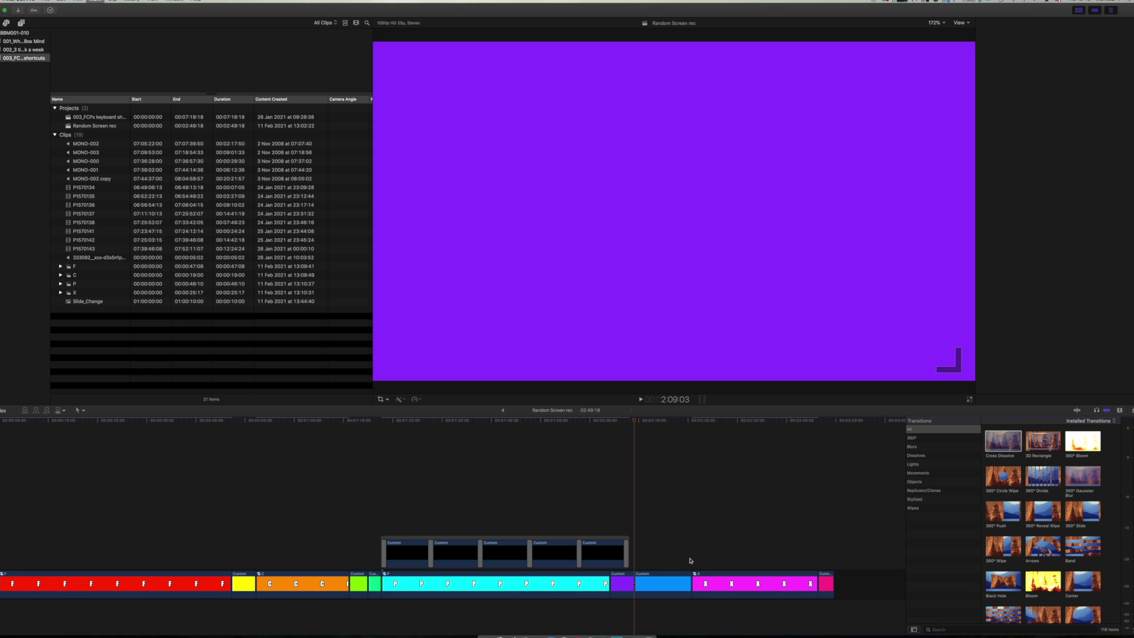
Replace the blue Custom clip with Slide_Change via Option+R and preview the new SUBSCRIBE clip
{"action": "left_click", "coordinate": [659, 584]}
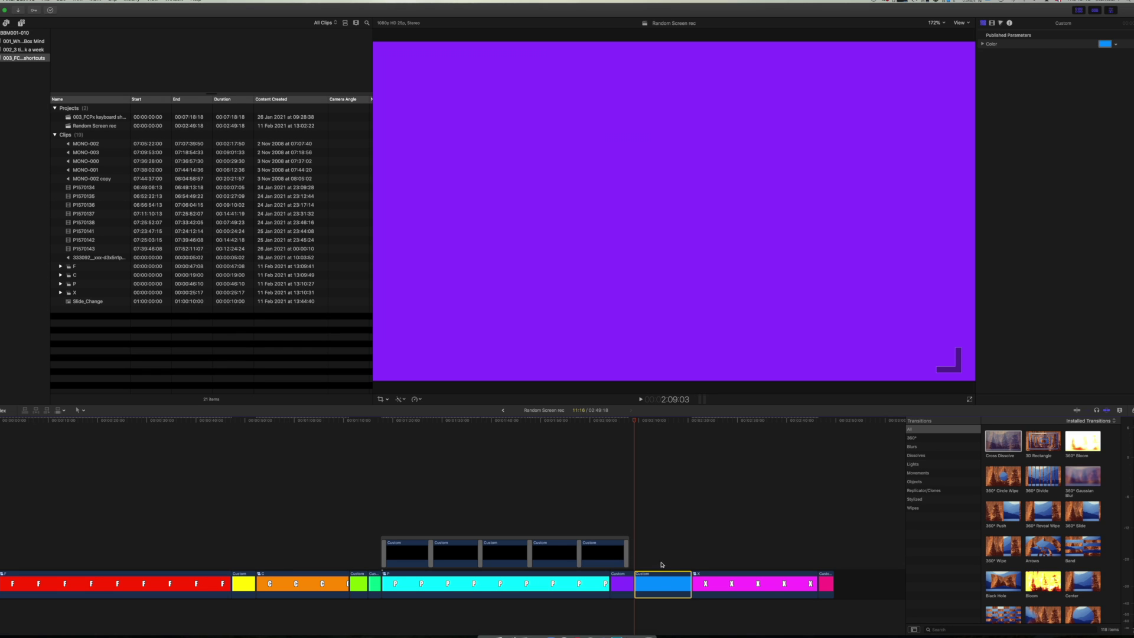
{"action": "left_click", "coordinate": [92, 301]}
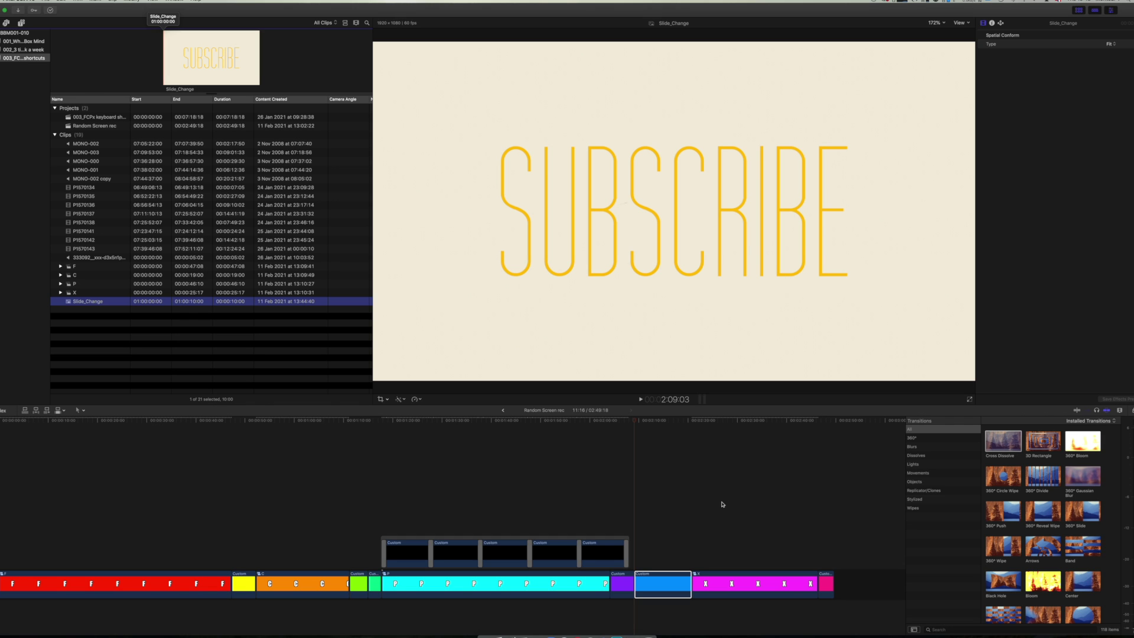
{"action": "key", "text": "alt+r"}
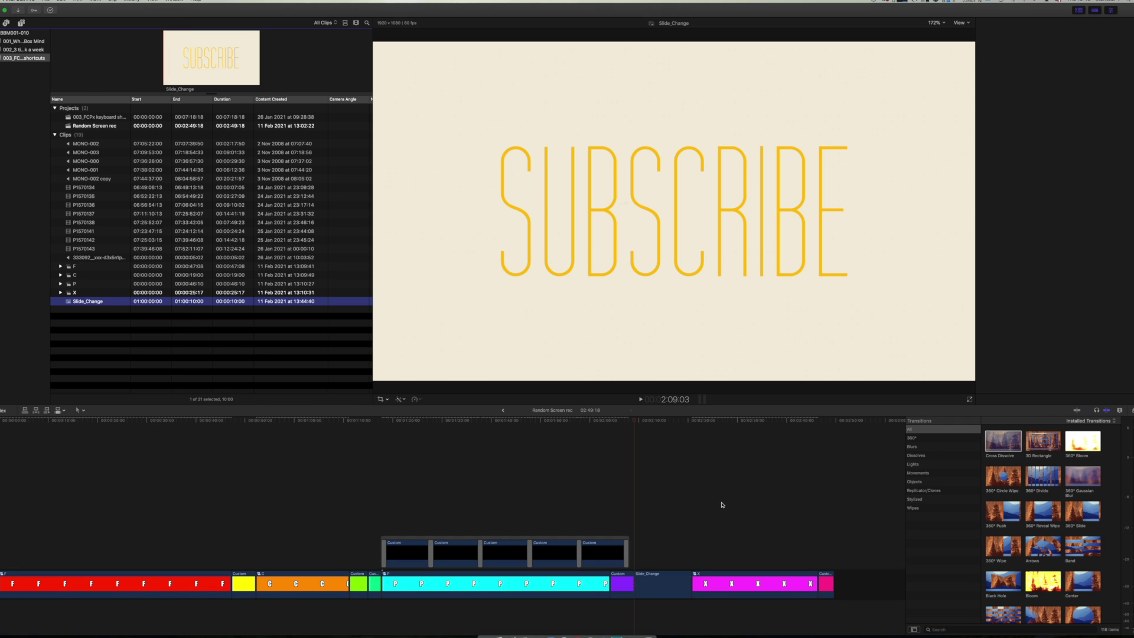
{"action": "left_click", "coordinate": [658, 559]}
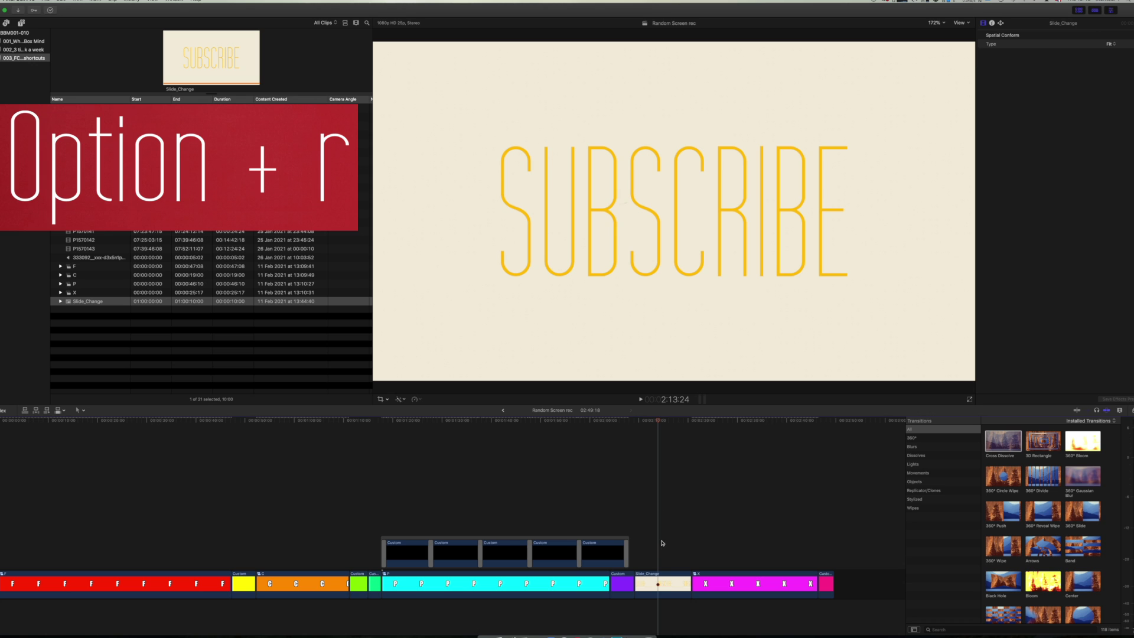
{"action": "mouse_move", "coordinate": [658, 429]}
{"action": "left_mouse_down"}
{"action": "mouse_move", "coordinate": [632, 429]}
{"action": "mouse_move", "coordinate": [696, 429]}
{"action": "mouse_move", "coordinate": [650, 429]}
{"action": "left_mouse_up"}
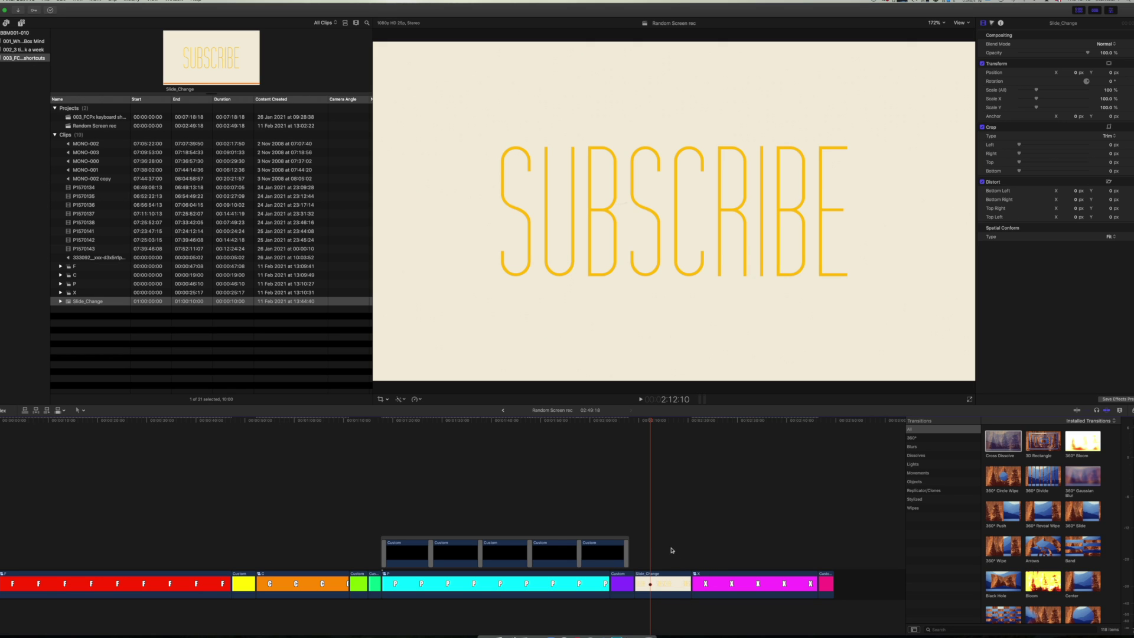
{"action": "left_click", "coordinate": [668, 579]}
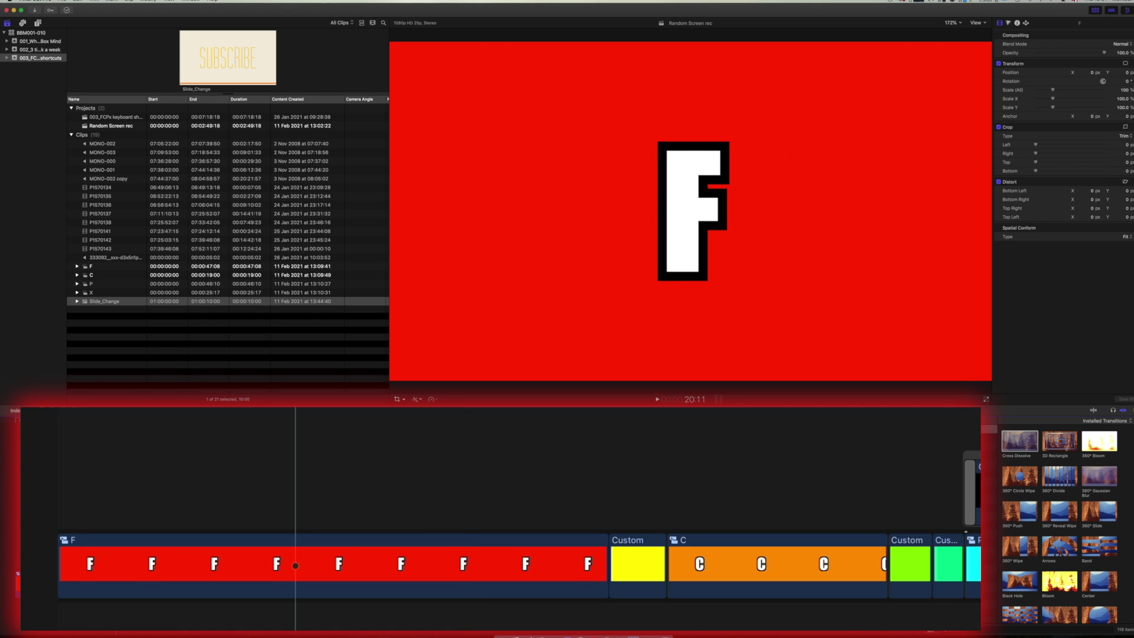
Add a to-do marker named 'Get some milk' on the F clip
{"action": "key", "text": "q"}
{"action": "key", "text": "q"}
{"action": "type", "text": "Get some milk"}
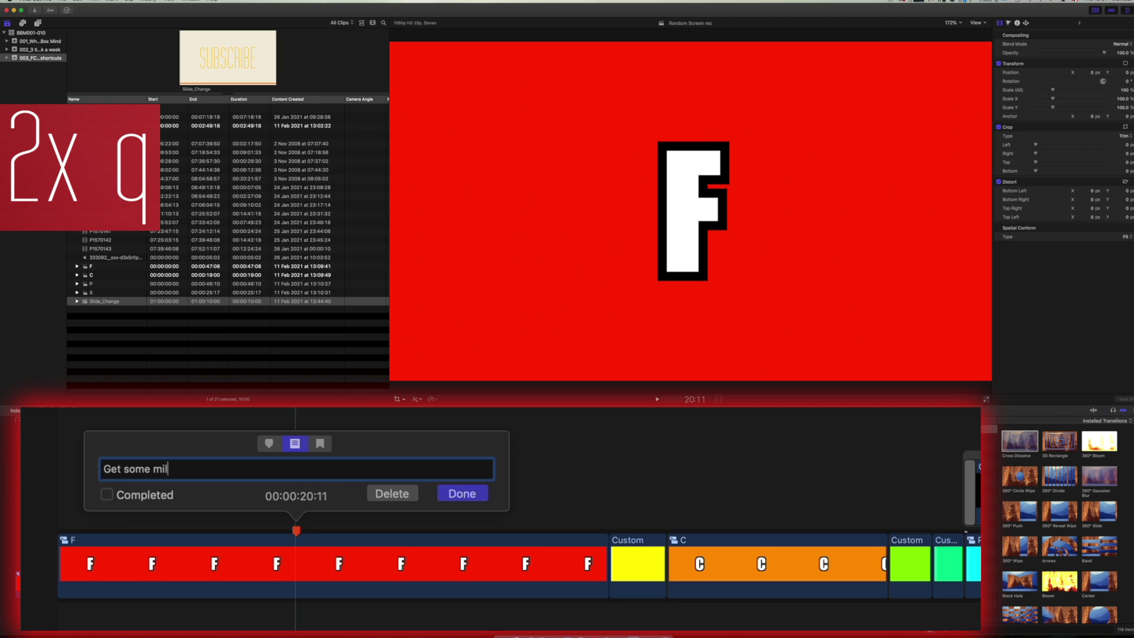
{"action": "left_click", "coordinate": [481, 493]}
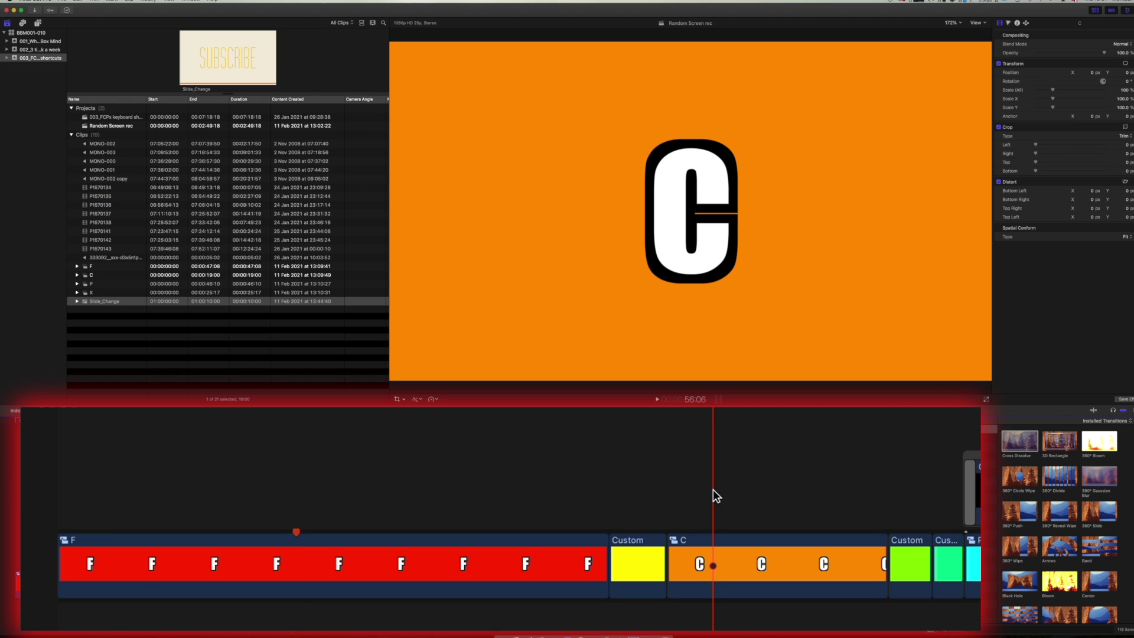
Add a 'Get some beer' to-do marker on the C clip and show the timeline index
{"action": "key", "text": "q"}
{"action": "key", "text": "q"}
{"action": "type", "text": "Get some beer"}
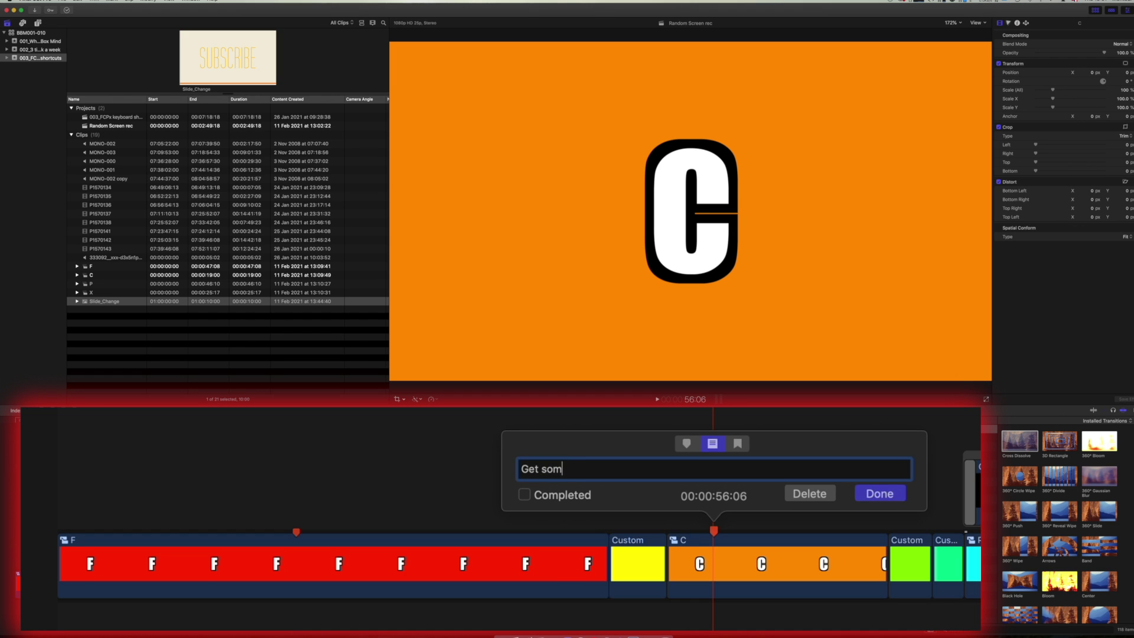
{"action": "key", "text": "Return"}
{"action": "left_click", "coordinate": [19, 410]}
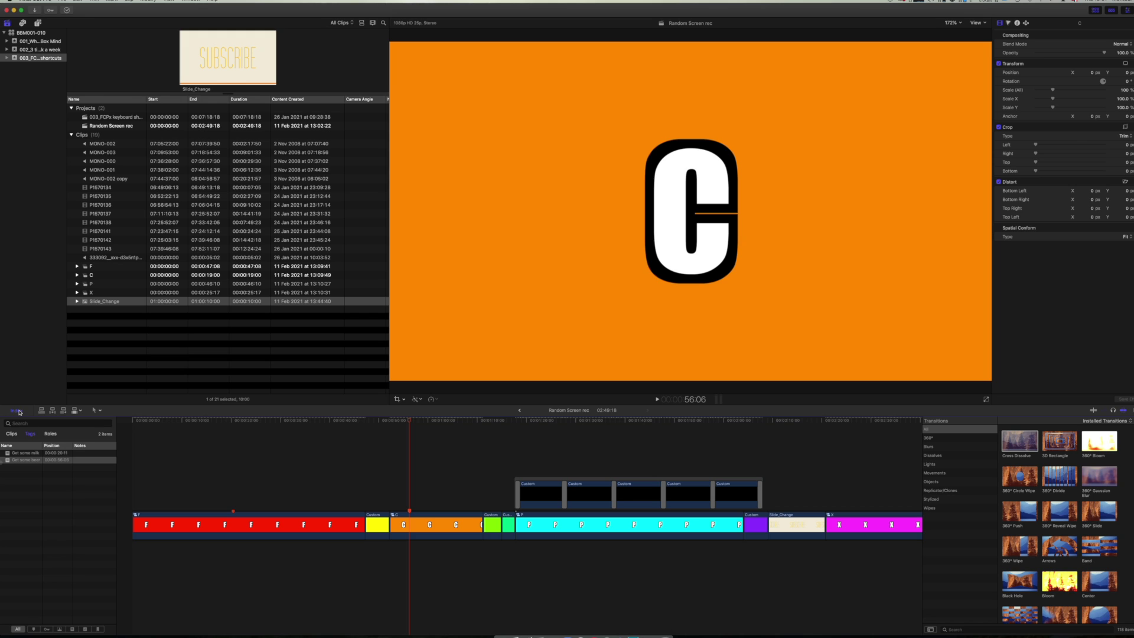
Locate the 'Get some beer' marker from the index and check it off as Completed
{"action": "left_click", "coordinate": [26, 452]}
{"action": "left_click", "coordinate": [19, 460]}
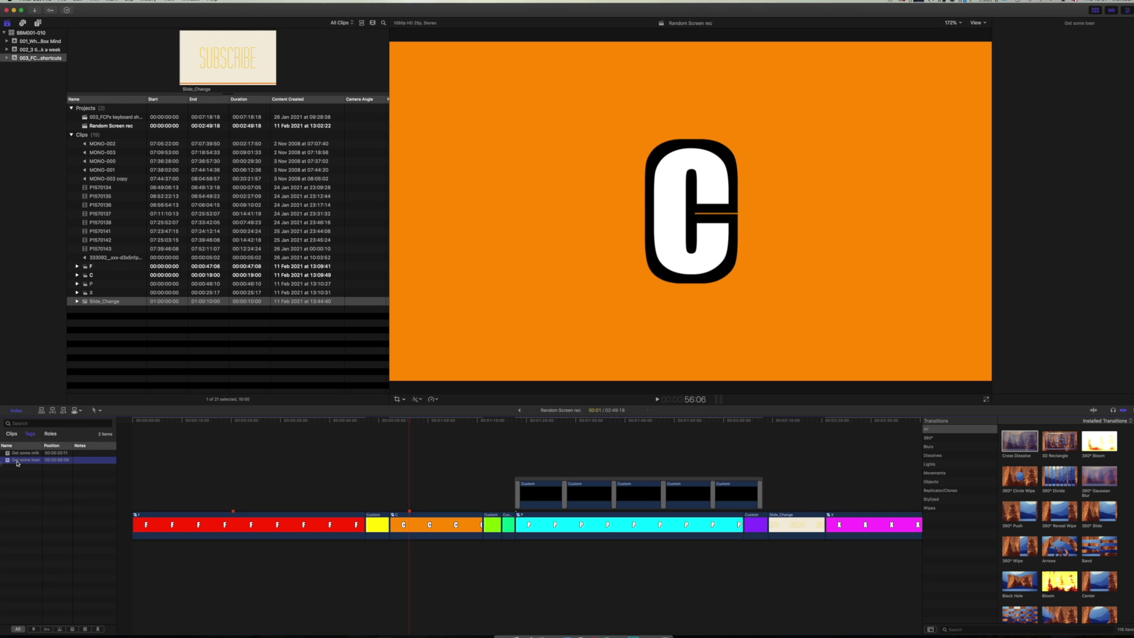
{"action": "left_click", "coordinate": [409, 511]}
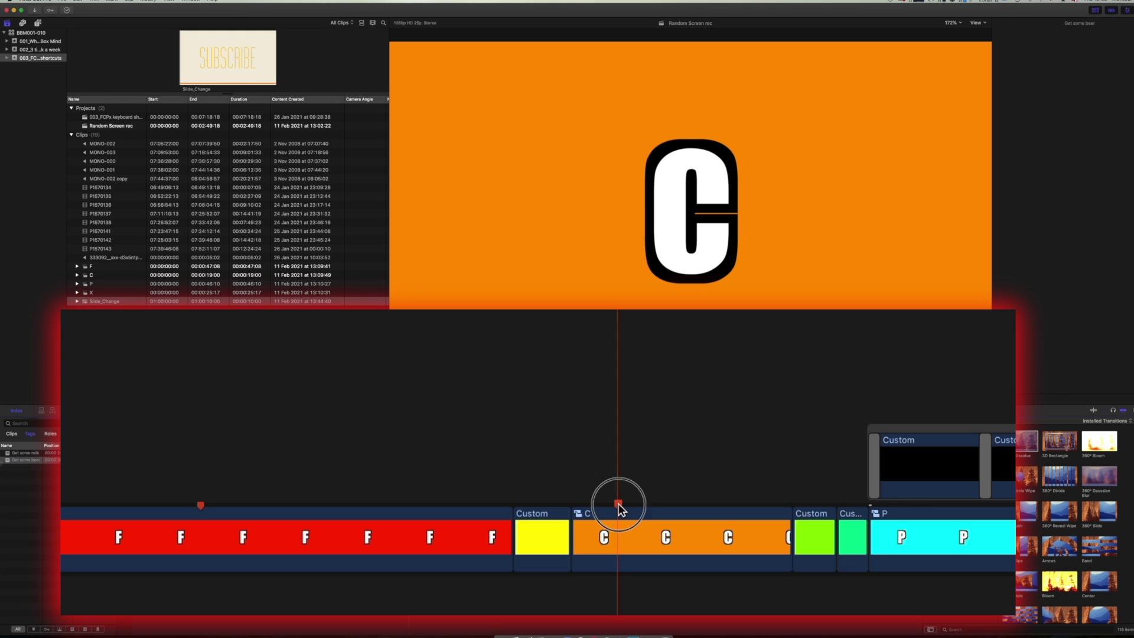
{"action": "left_click", "coordinate": [409, 511]}
{"action": "double_click", "coordinate": [618, 506]}
{"action": "left_click", "coordinate": [429, 468]}
{"action": "left_click", "coordinate": [777, 468]}
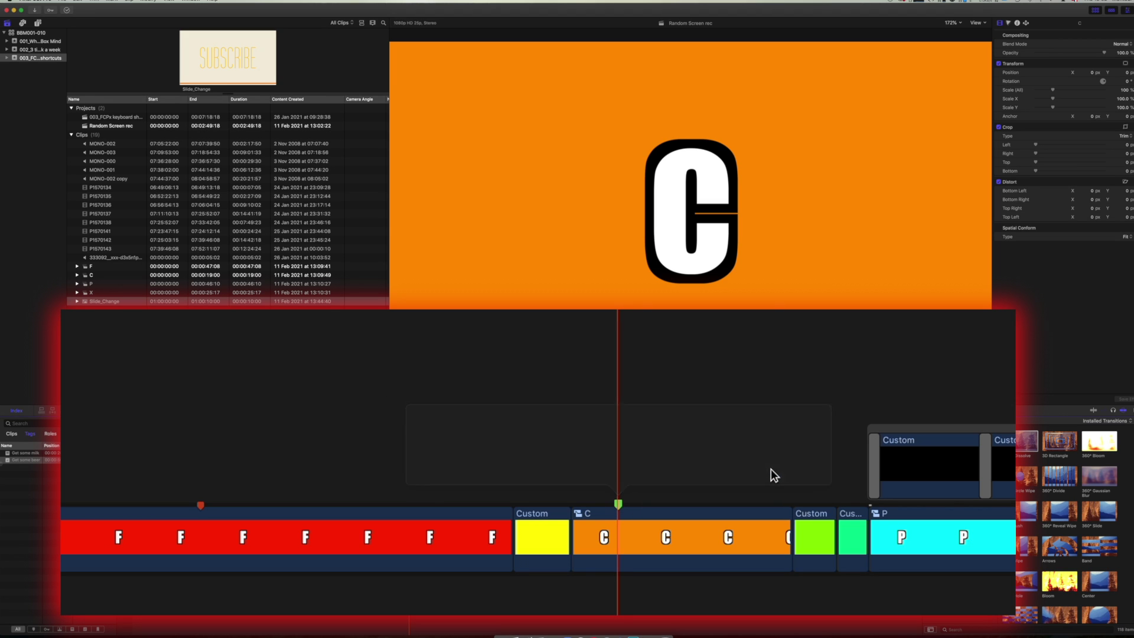